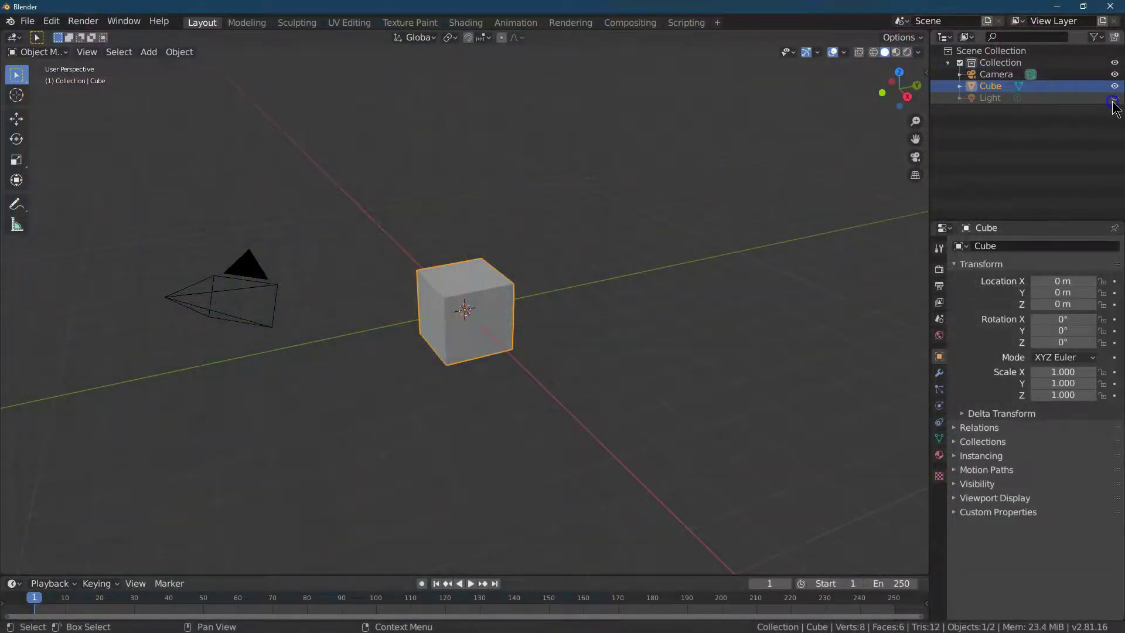
Step: Hide the camera in the viewport and delete the default cube
{"action": "left_click", "coordinate": [1114, 74]}
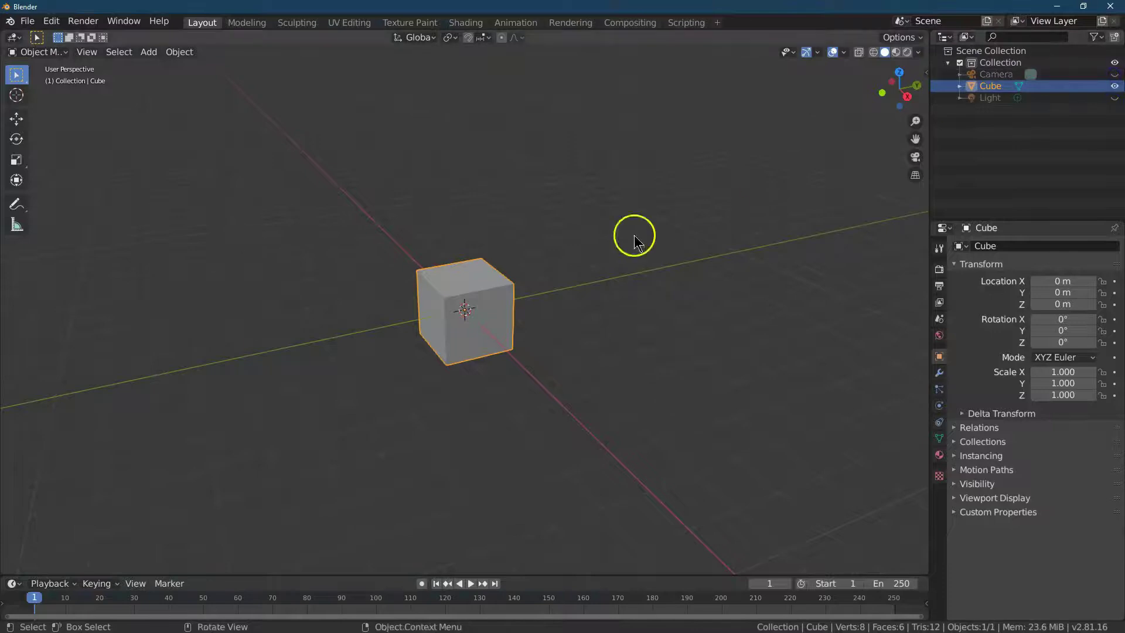
{"action": "left_click", "coordinate": [172, 53]}
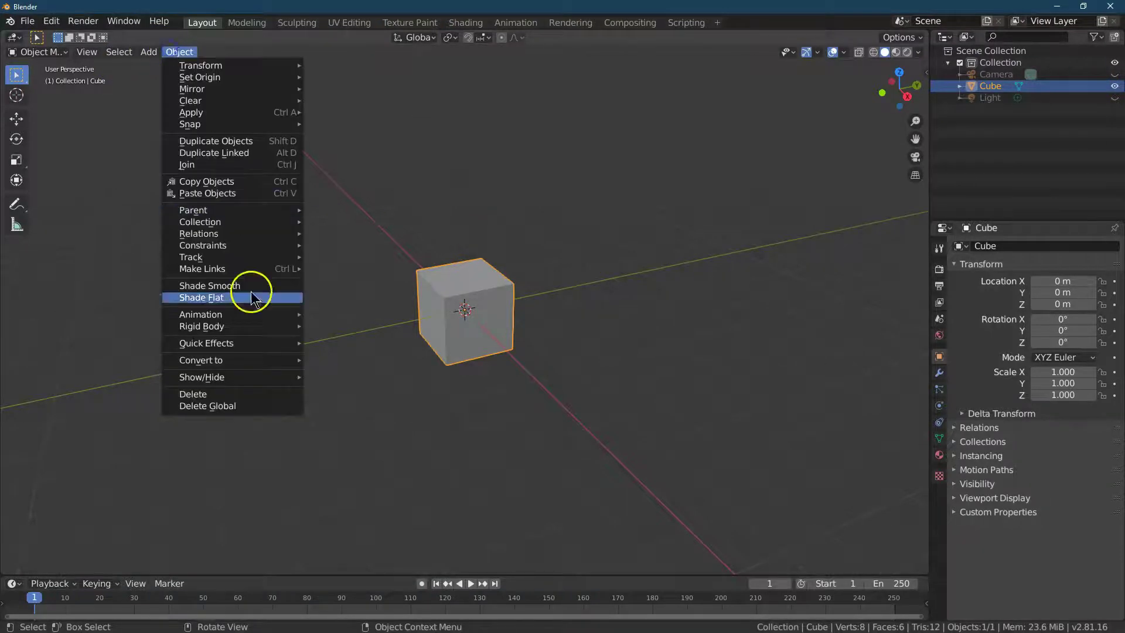
{"action": "left_click", "coordinate": [201, 392]}
Step: Add a UV sphere and set its Z location to 3 m
{"action": "left_click", "coordinate": [149, 52]}
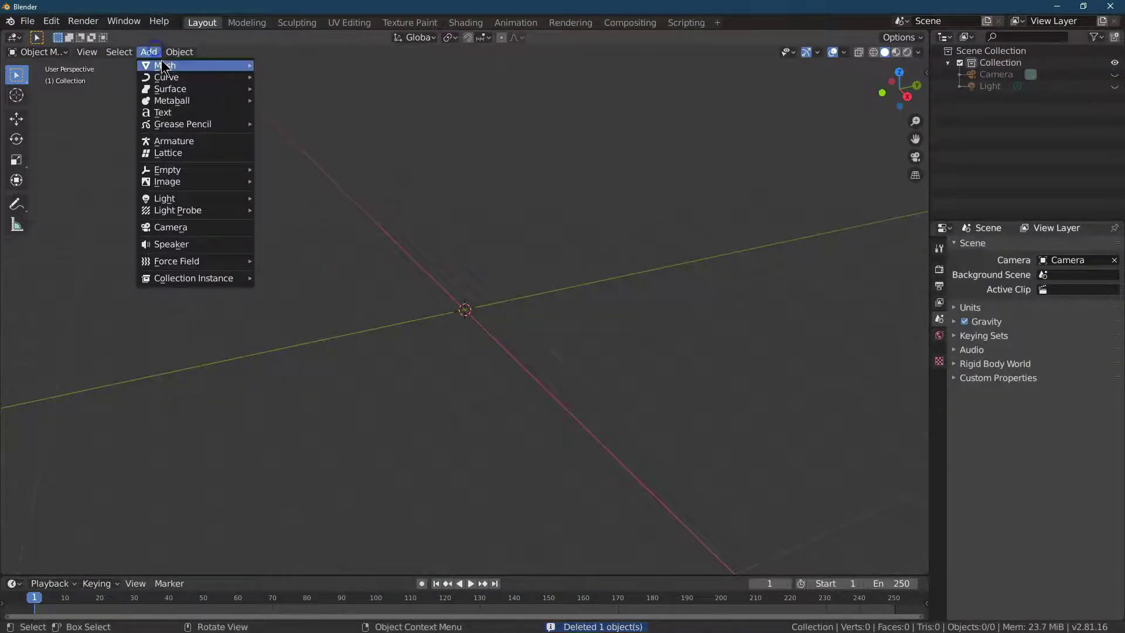
{"action": "mouse_move", "coordinate": [165, 66]}
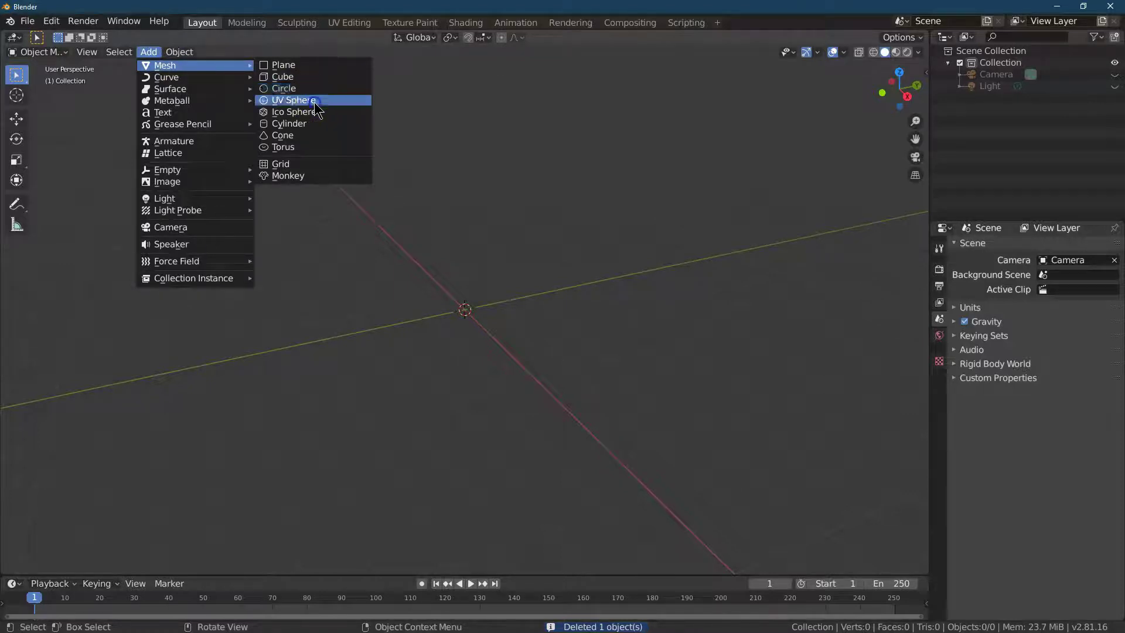
{"action": "left_click", "coordinate": [293, 100]}
{"action": "left_click", "coordinate": [1067, 305]}
{"action": "type", "text": "3"}
{"action": "key", "text": "Return"}
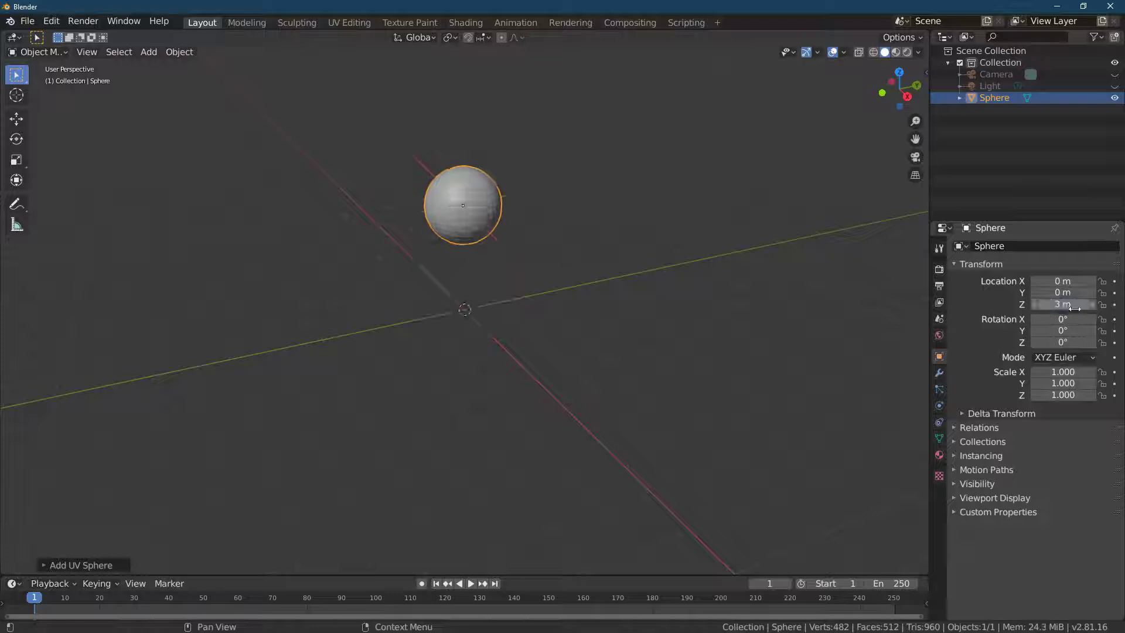
{"action": "left_click", "coordinate": [450, 198]}
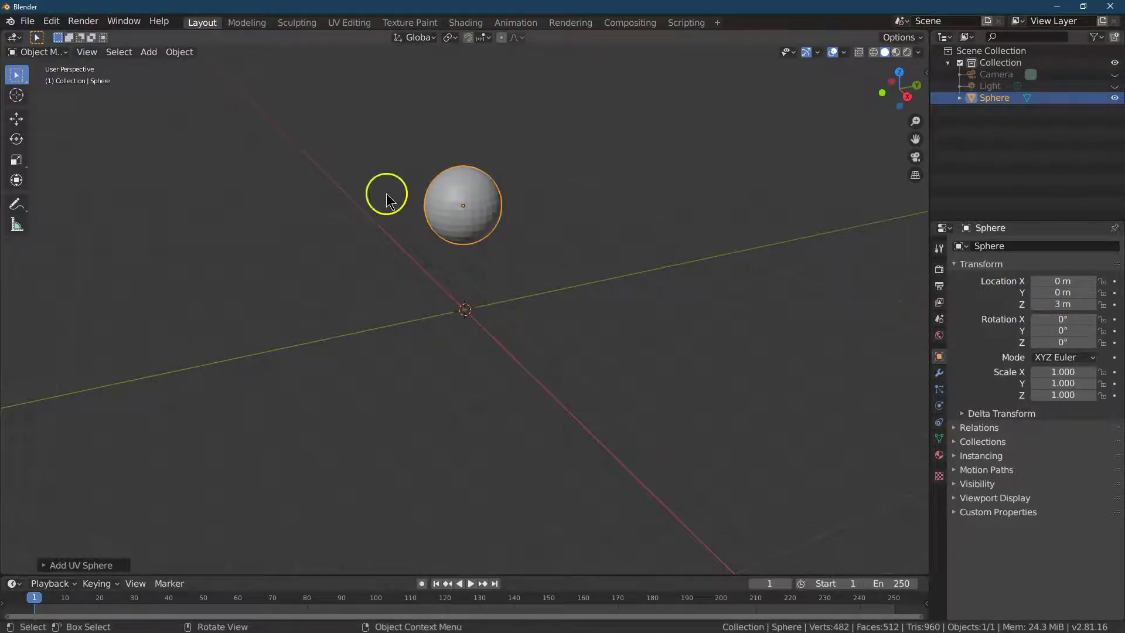
Step: In Edit Mode, with face selection and X-ray enabled, select all faces of the sphere's lower half
{"action": "left_click", "coordinate": [52, 54]}
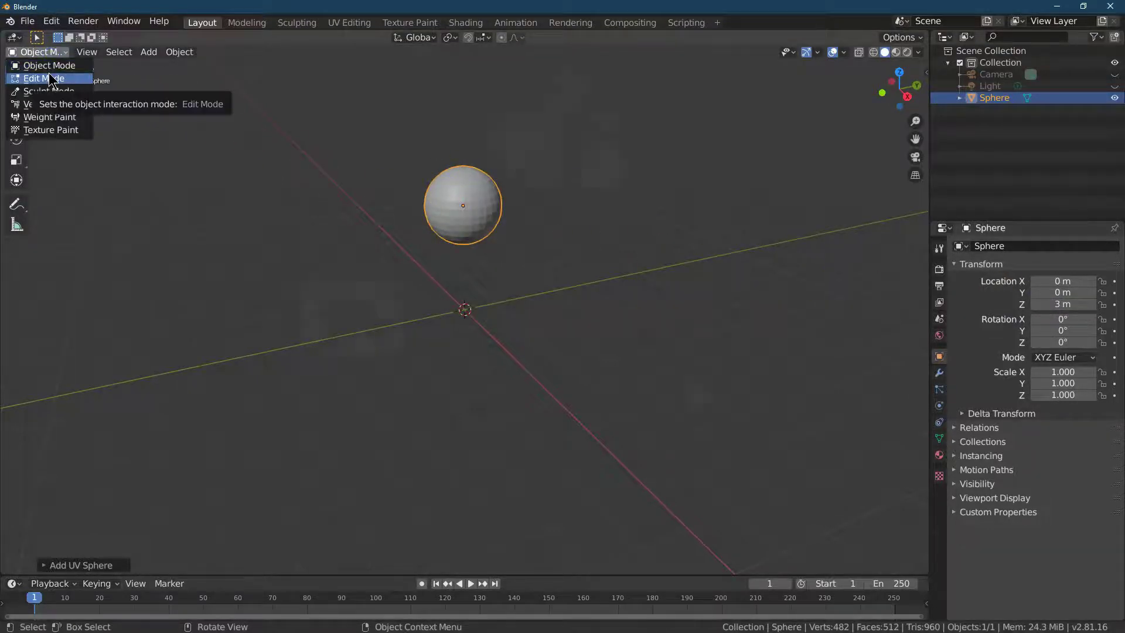
{"action": "left_click", "coordinate": [47, 77]}
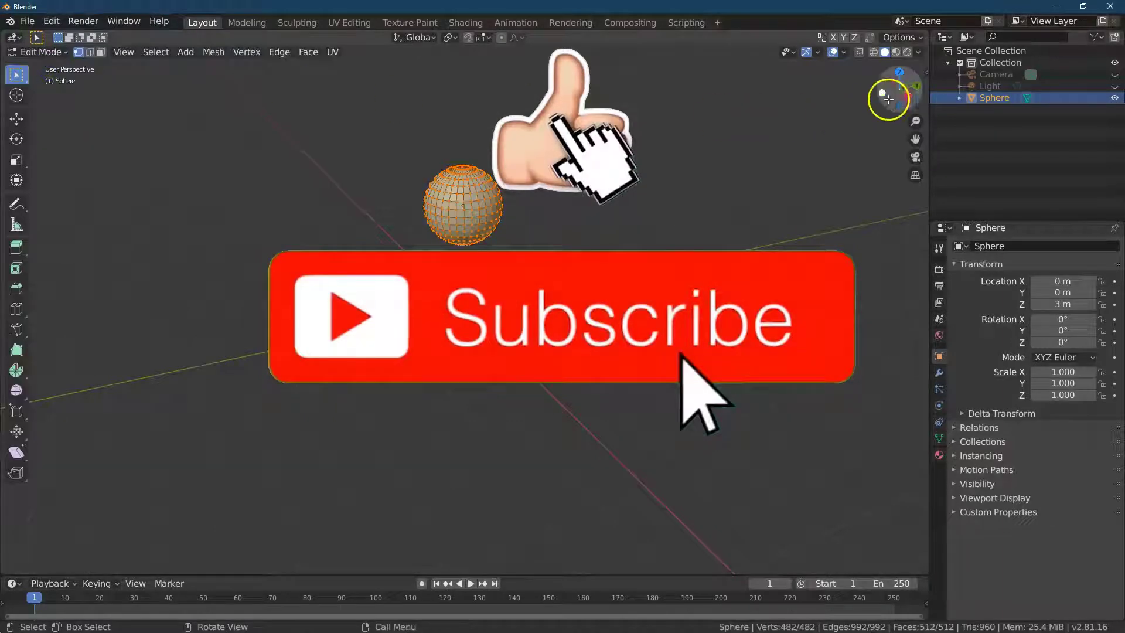
{"action": "left_click", "coordinate": [907, 95]}
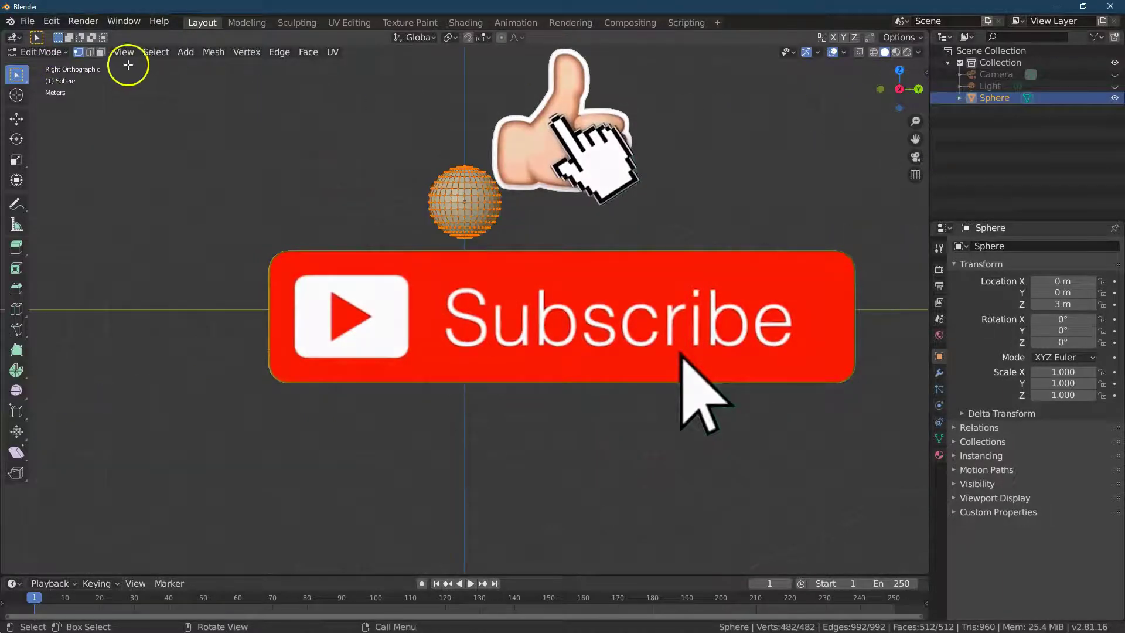
{"action": "left_click", "coordinate": [100, 51]}
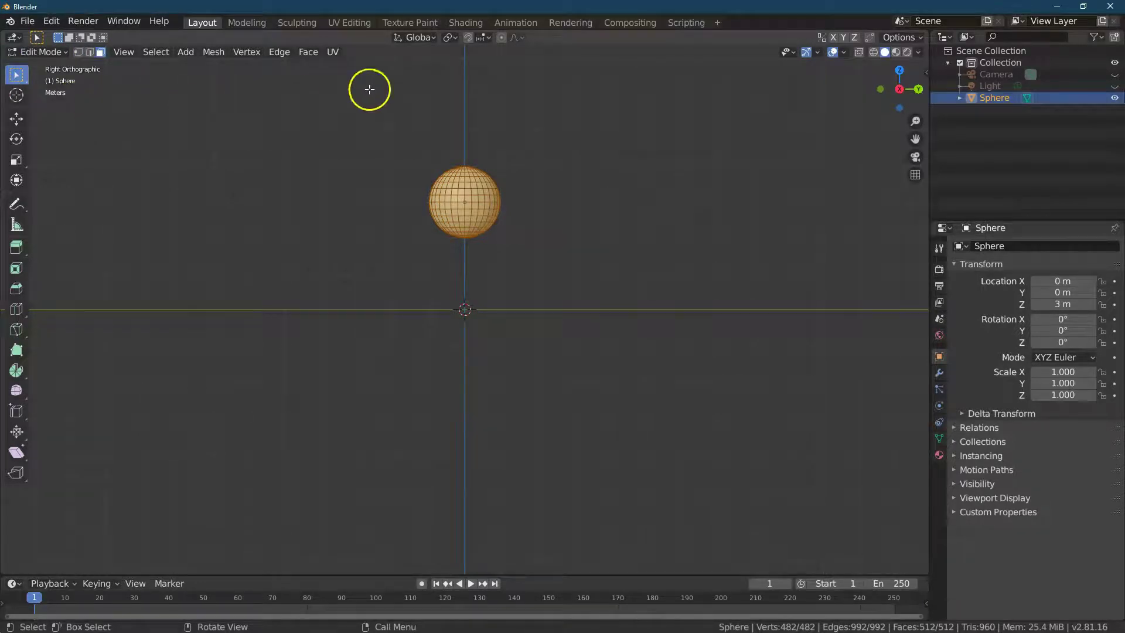
{"action": "left_click", "coordinate": [859, 53]}
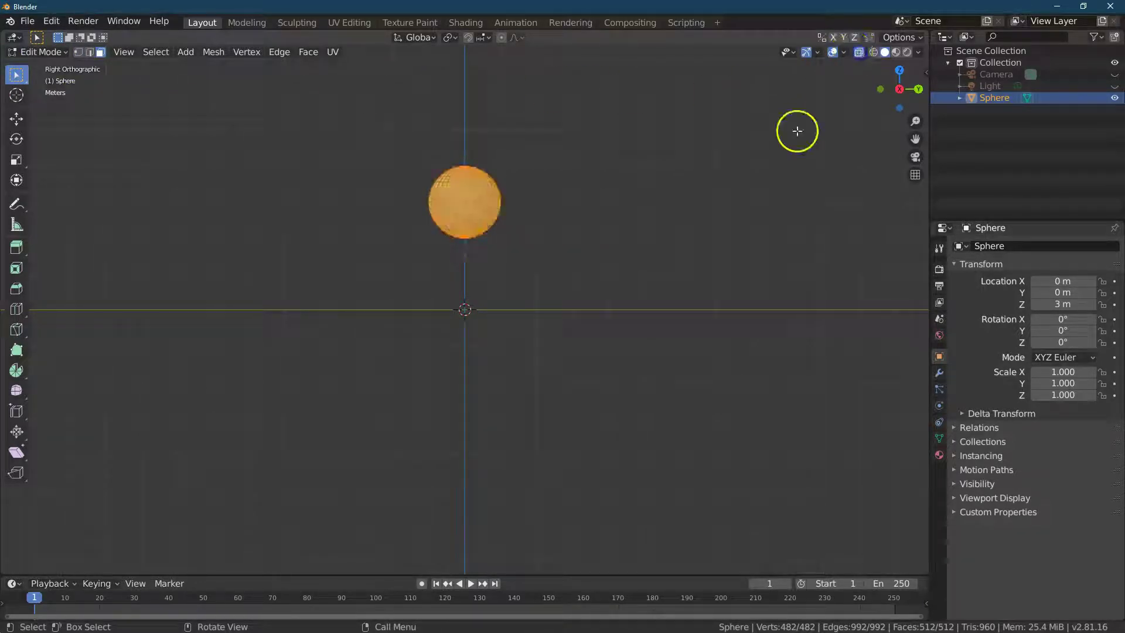
{"action": "left_click", "coordinate": [695, 261]}
{"action": "left_click_drag", "start_coordinate": [711, 286], "coordinate": [395, 203]}
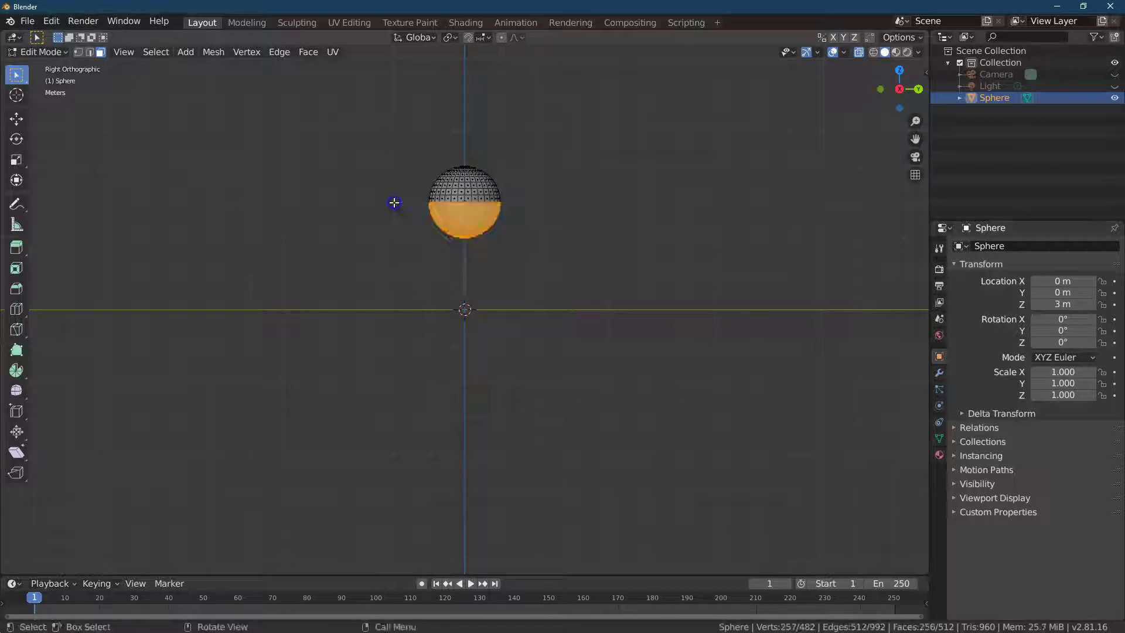
Step: Move the sphere's lower half by -2.5 m along Z to form a capsule, and return to Object Mode with nothing selected
{"action": "left_click", "coordinate": [16, 119]}
{"action": "left_click_drag", "start_coordinate": [465, 177], "coordinate": [446, 282]}
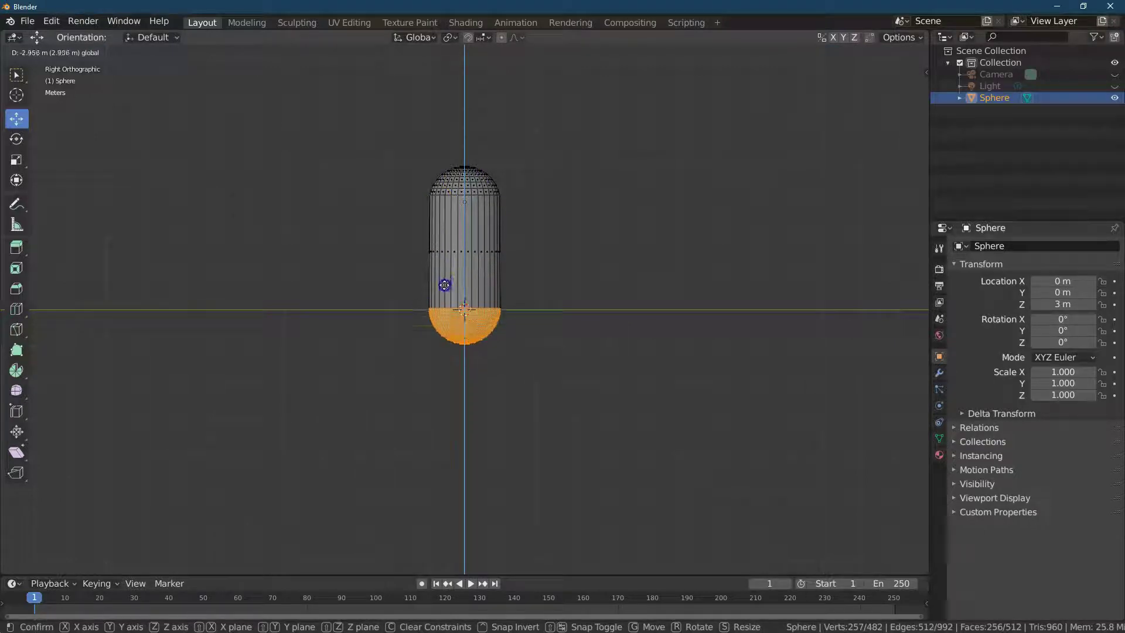
{"action": "left_click_drag", "start_coordinate": [445, 286], "coordinate": [445, 286]}
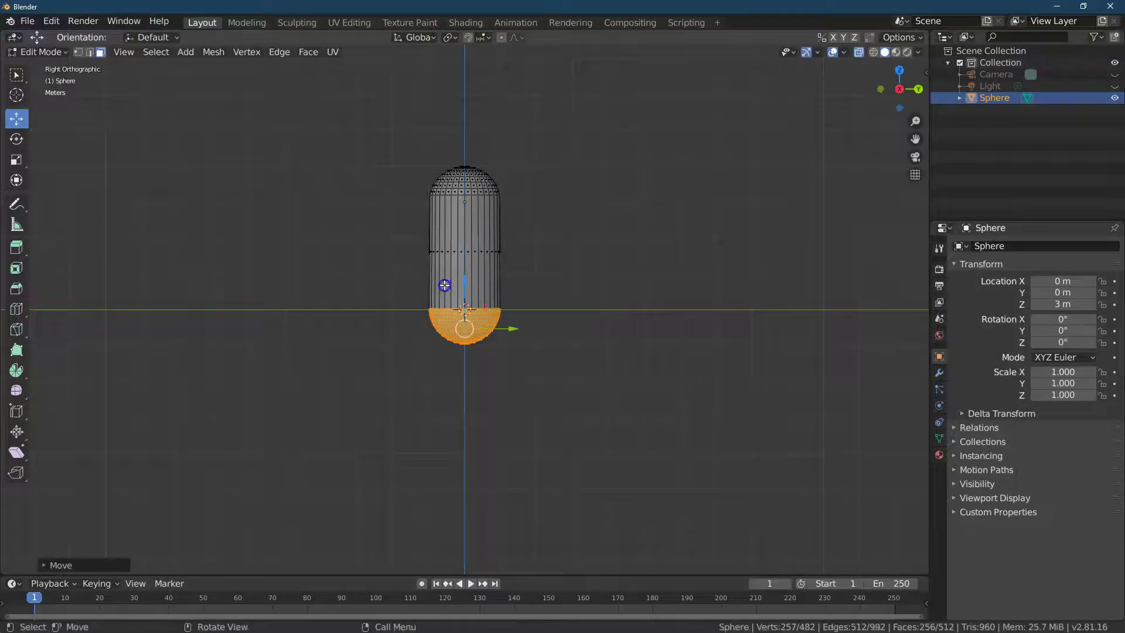
{"action": "left_click", "coordinate": [117, 566]}
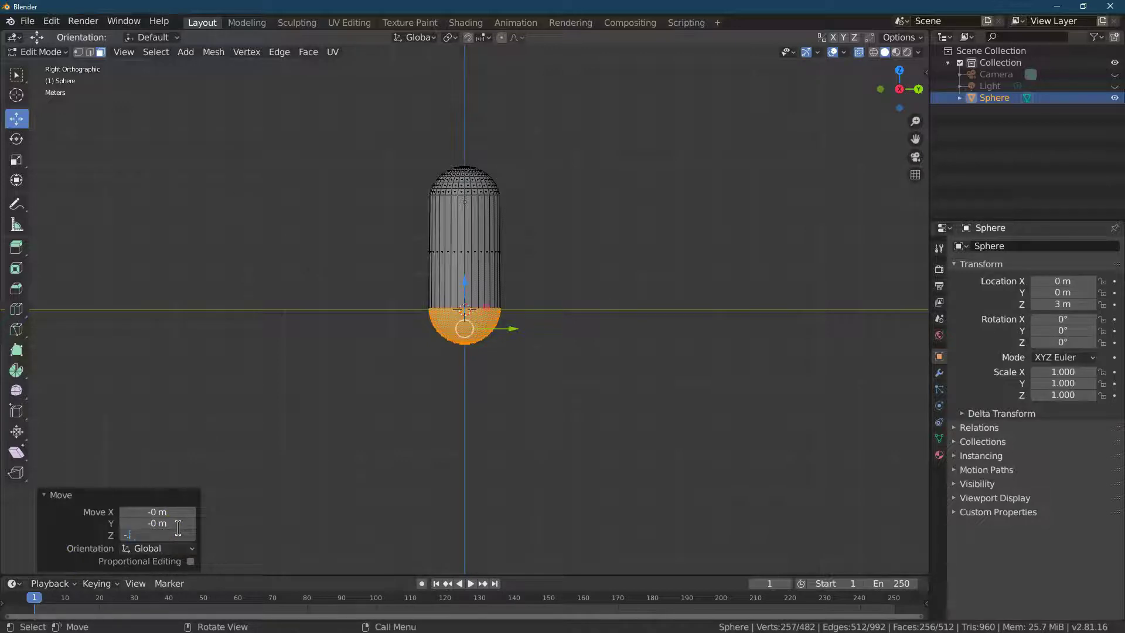
{"action": "key", "text": "Return"}
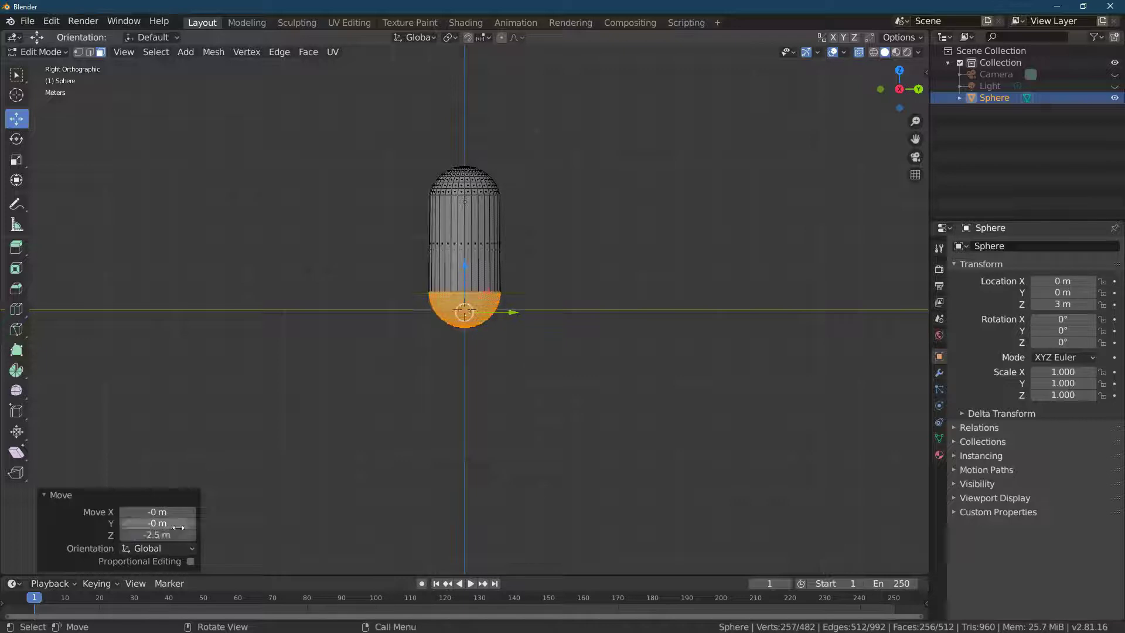
{"action": "left_click", "coordinate": [58, 53]}
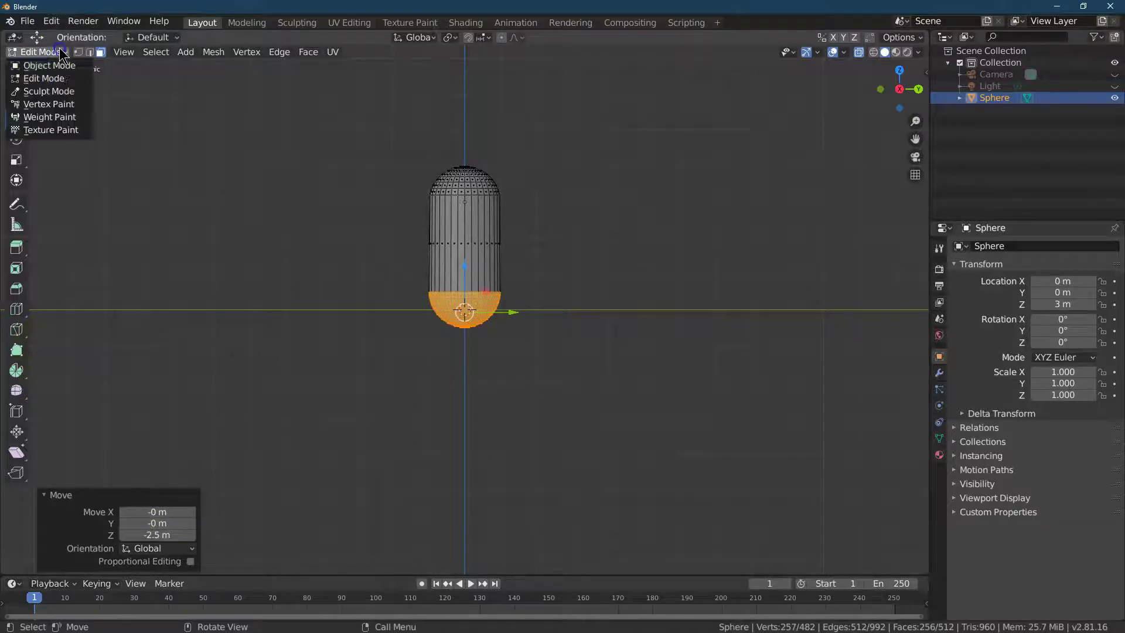
{"action": "left_click", "coordinate": [59, 61]}
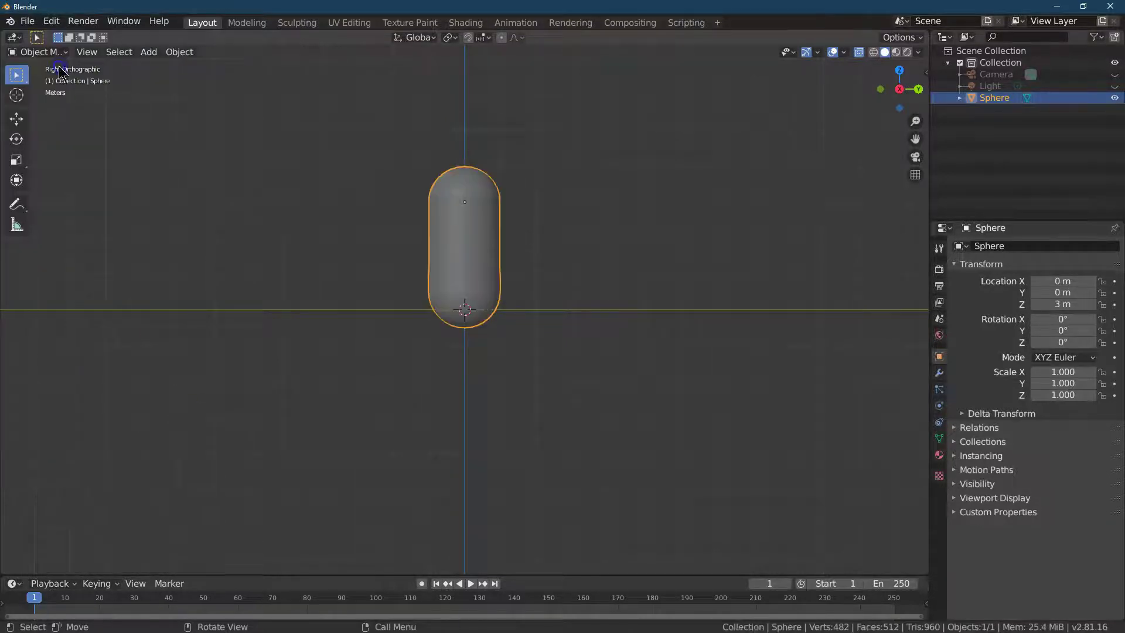
{"action": "left_click", "coordinate": [238, 93]}
Step: Add a plane mesh and set its Z location to 5 m, above the capsule
{"action": "left_click", "coordinate": [148, 52]}
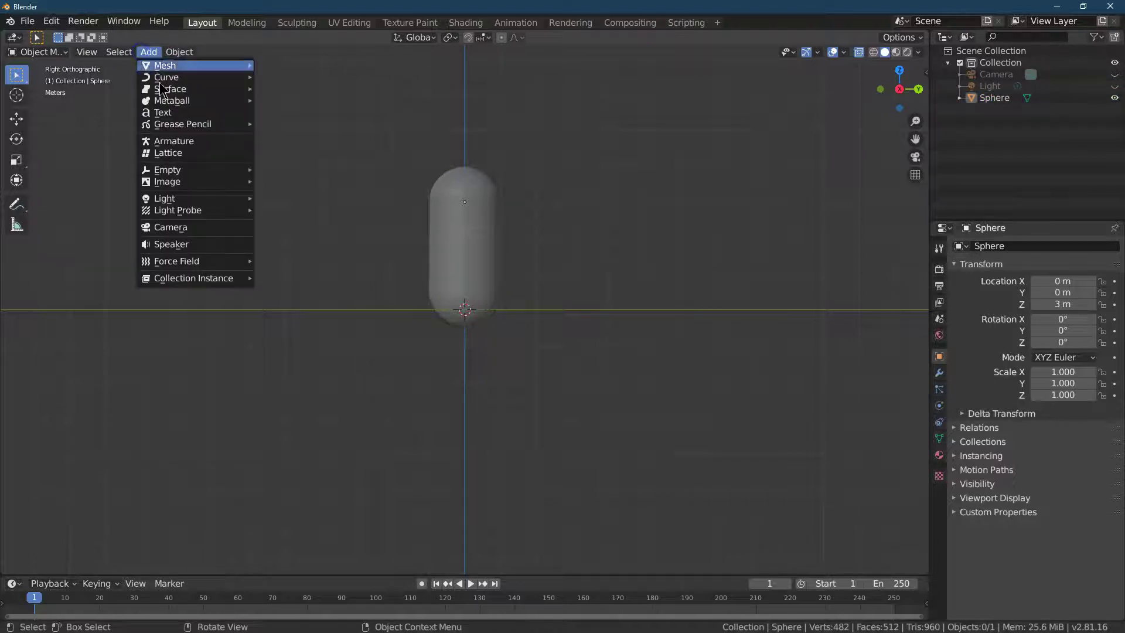
{"action": "mouse_move", "coordinate": [170, 66]}
{"action": "left_click", "coordinate": [320, 66]}
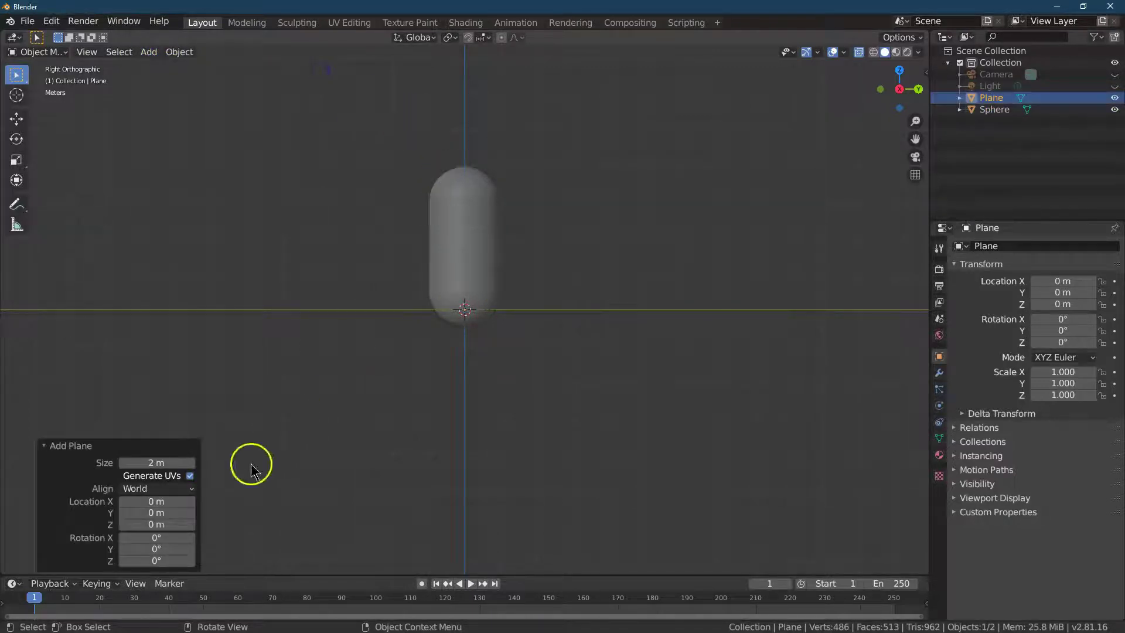
{"action": "left_click_drag", "start_coordinate": [897, 80], "coordinate": [905, 92]}
{"action": "left_click", "coordinate": [1061, 305]}
{"action": "key", "text": "Return"}
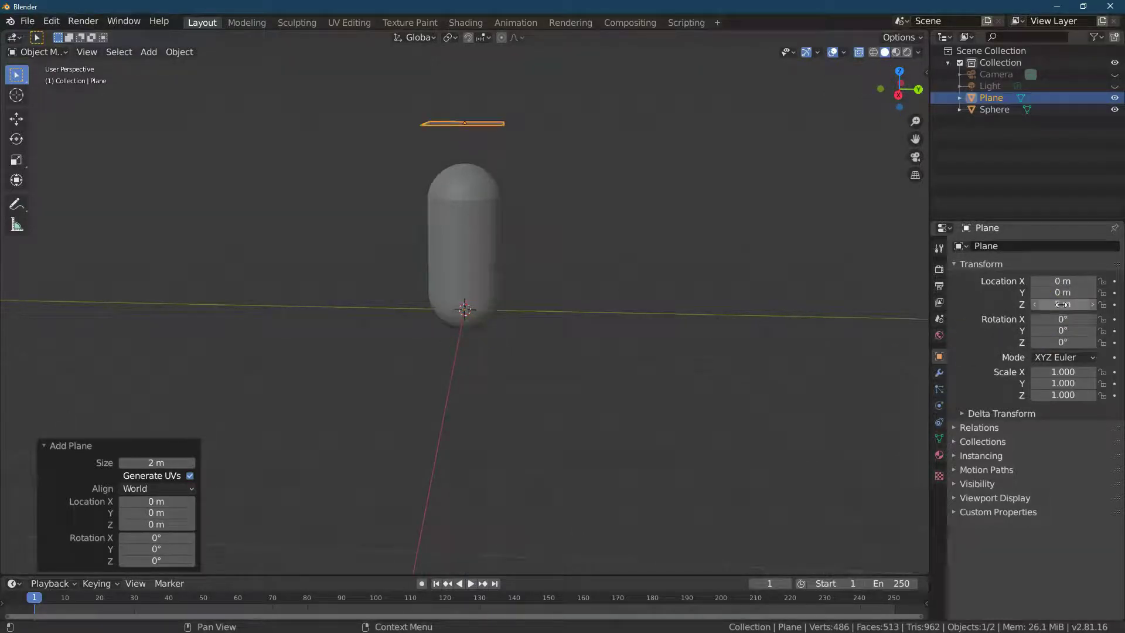
Step: Set the plane's scale to 5 on the X, Y and Z axes
{"action": "left_click", "coordinate": [1088, 372]}
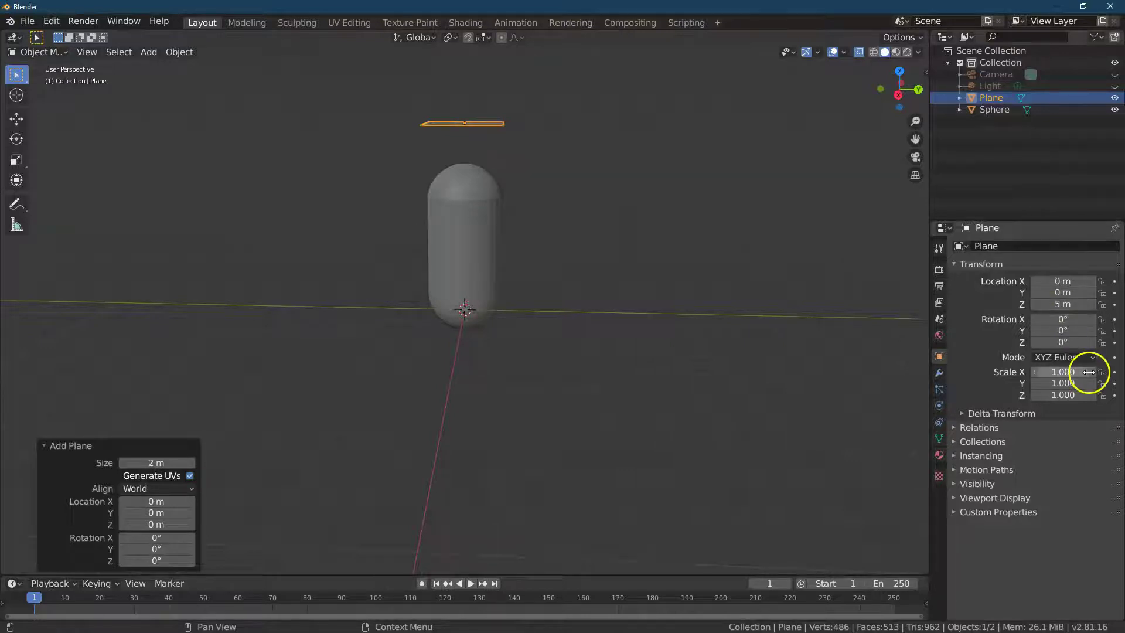
{"action": "type", "text": "1.0"}
{"action": "key", "text": "Tab"}
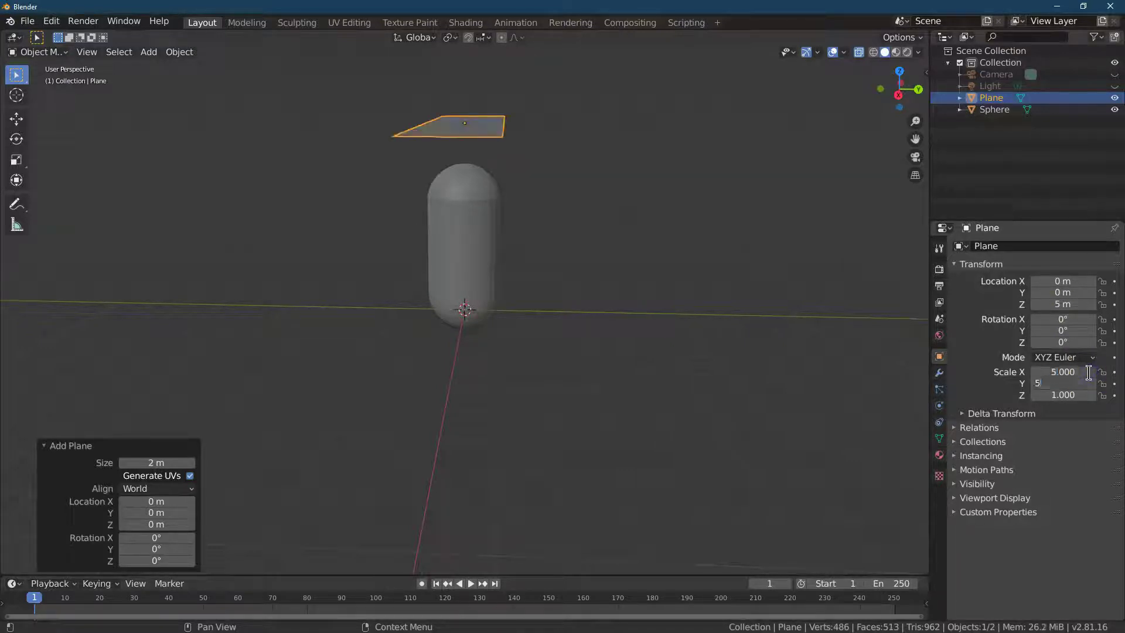
{"action": "type", "text": "5"}
{"action": "key", "text": "Tab"}
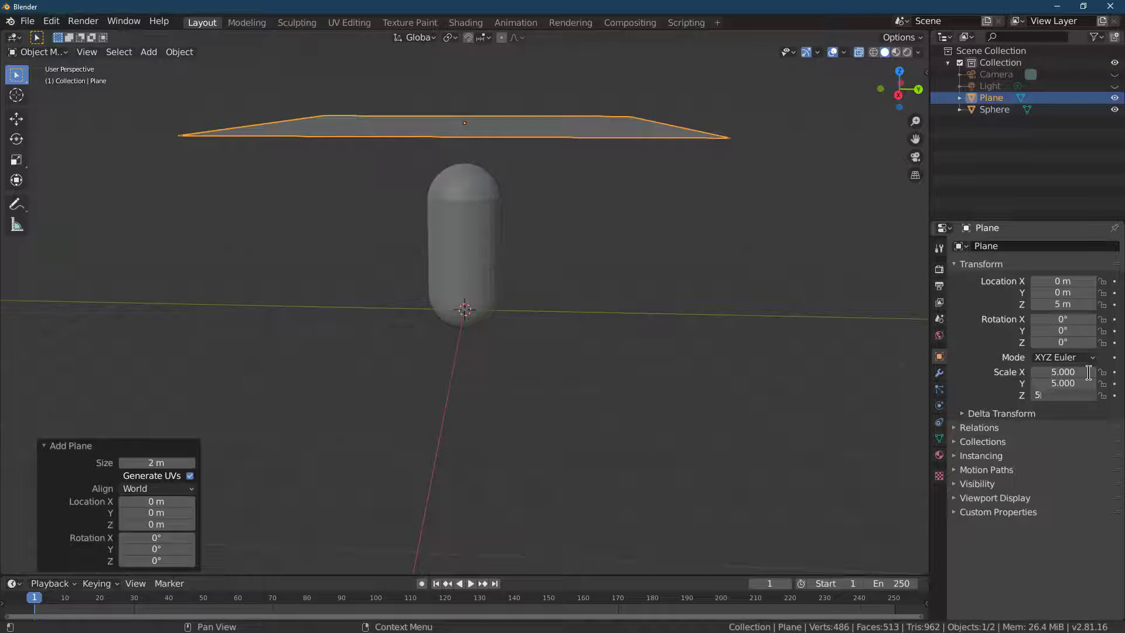
{"action": "left_click", "coordinate": [958, 323]}
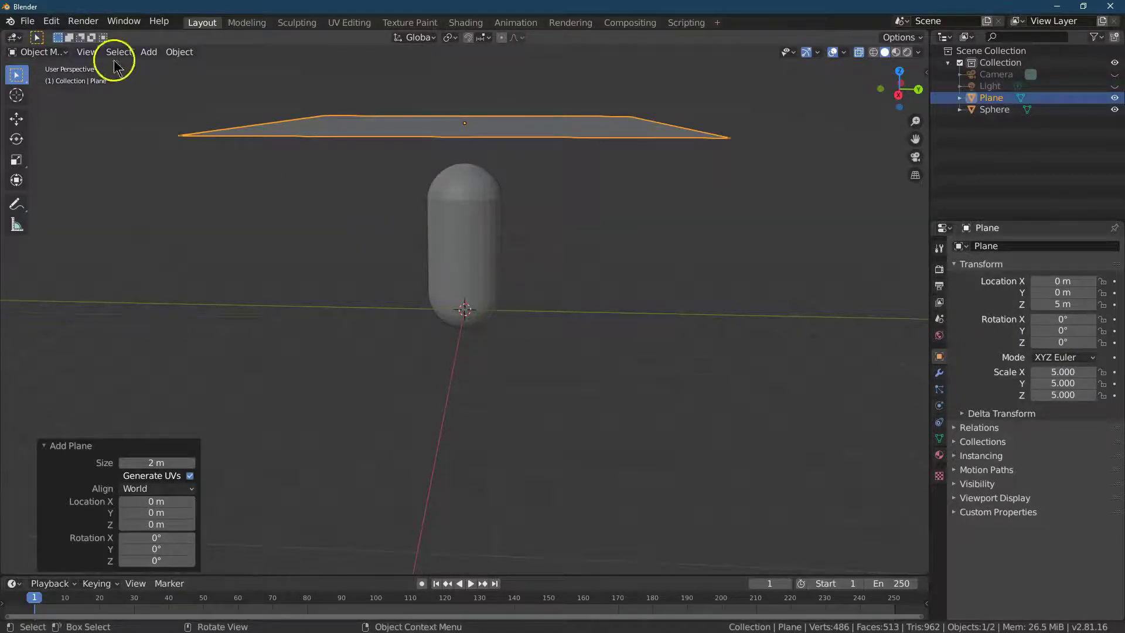
Step: Subdivide the plane in Edit Mode with 30 cuts, and return to Object Mode
{"action": "left_click", "coordinate": [51, 54]}
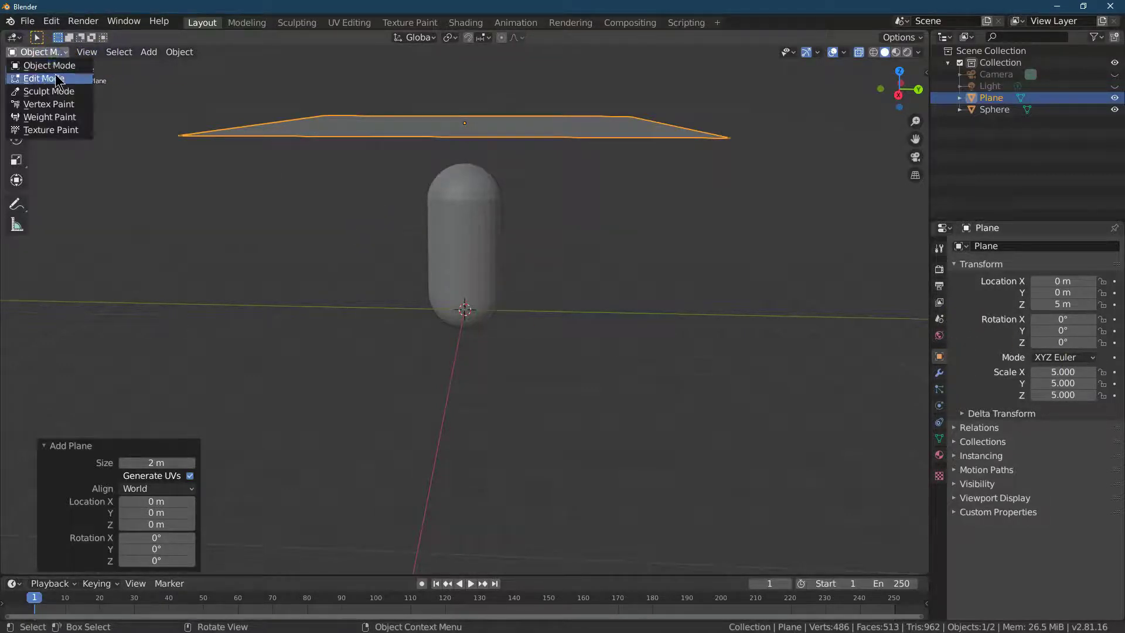
{"action": "left_click", "coordinate": [52, 80]}
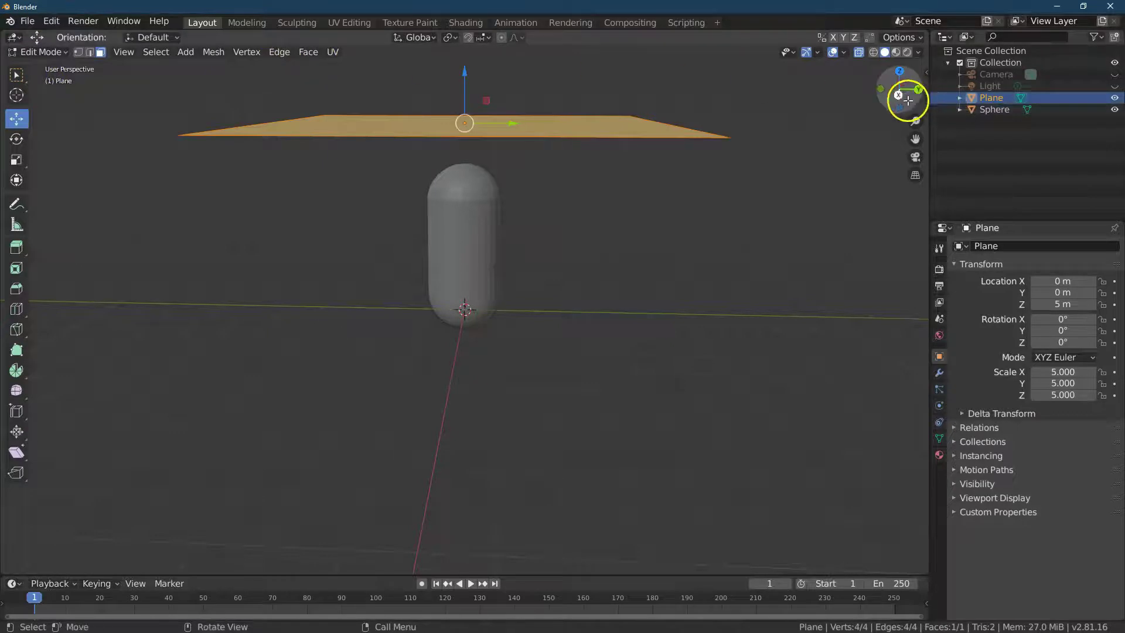
{"action": "left_click_drag", "start_coordinate": [899, 88], "coordinate": [901, 93]}
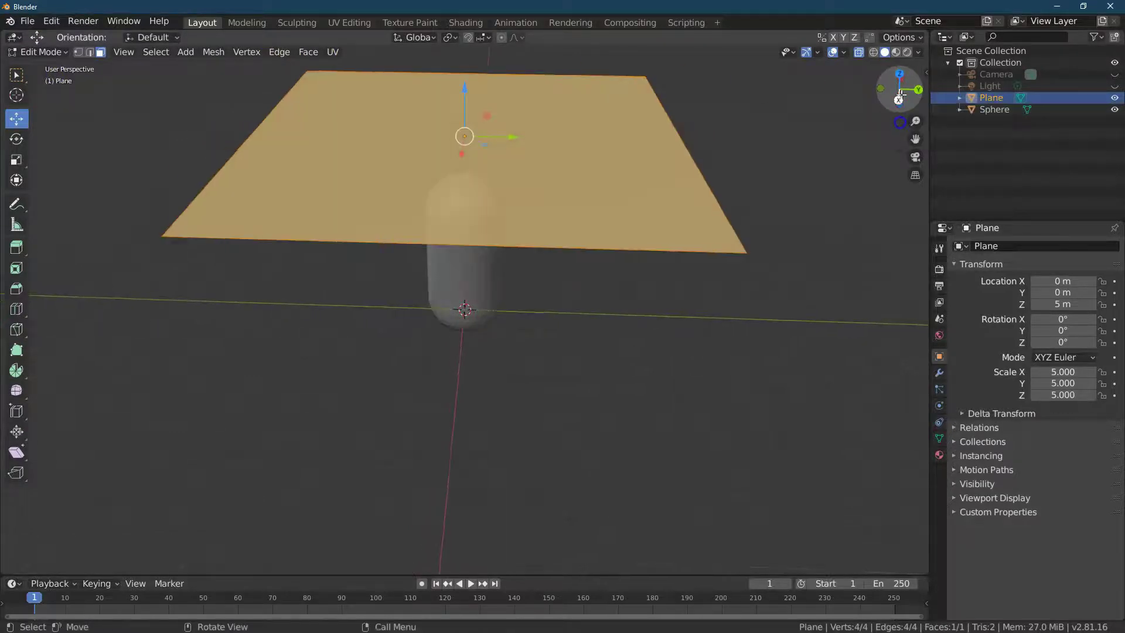
{"action": "left_click", "coordinate": [307, 52]}
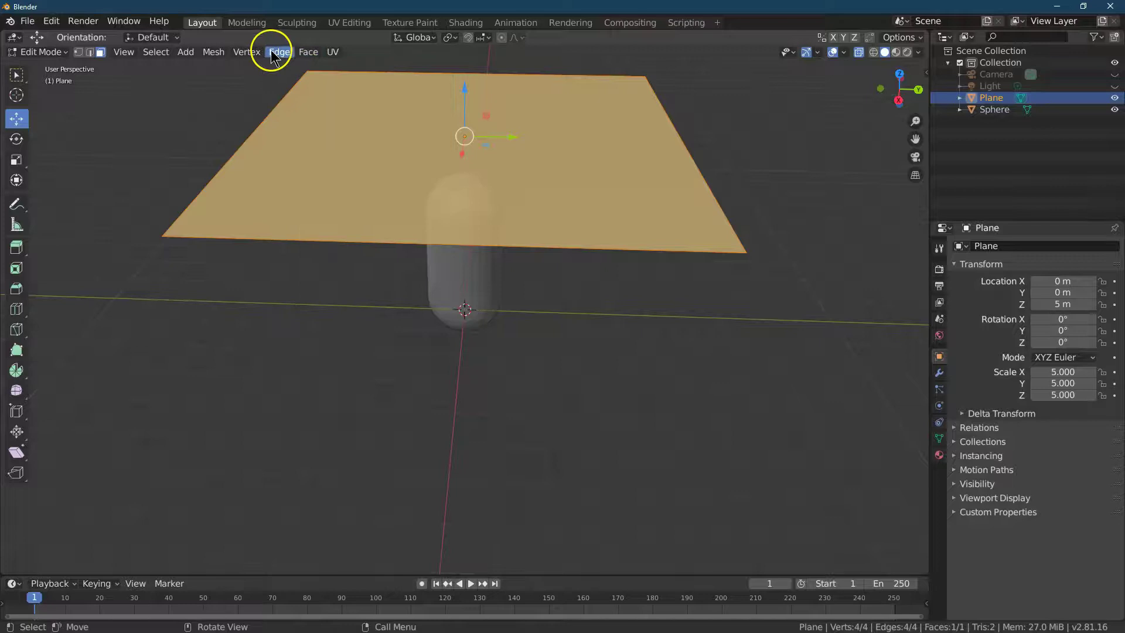
{"action": "left_click", "coordinate": [278, 52]}
{"action": "left_click", "coordinate": [303, 106]}
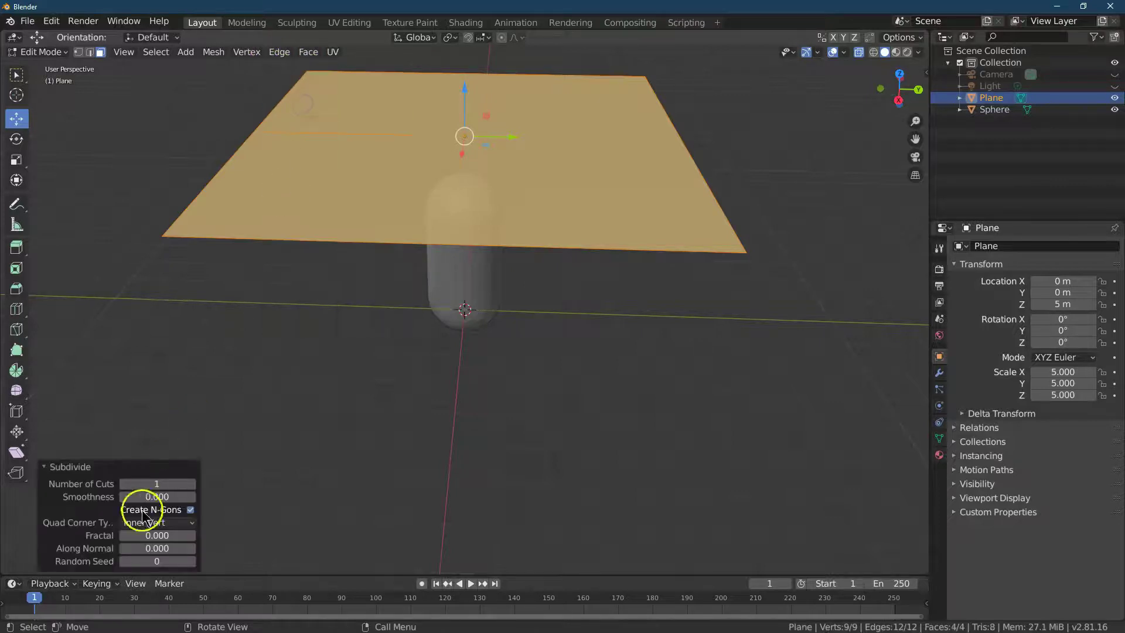
{"action": "left_click", "coordinate": [160, 485]}
{"action": "key", "text": "Return"}
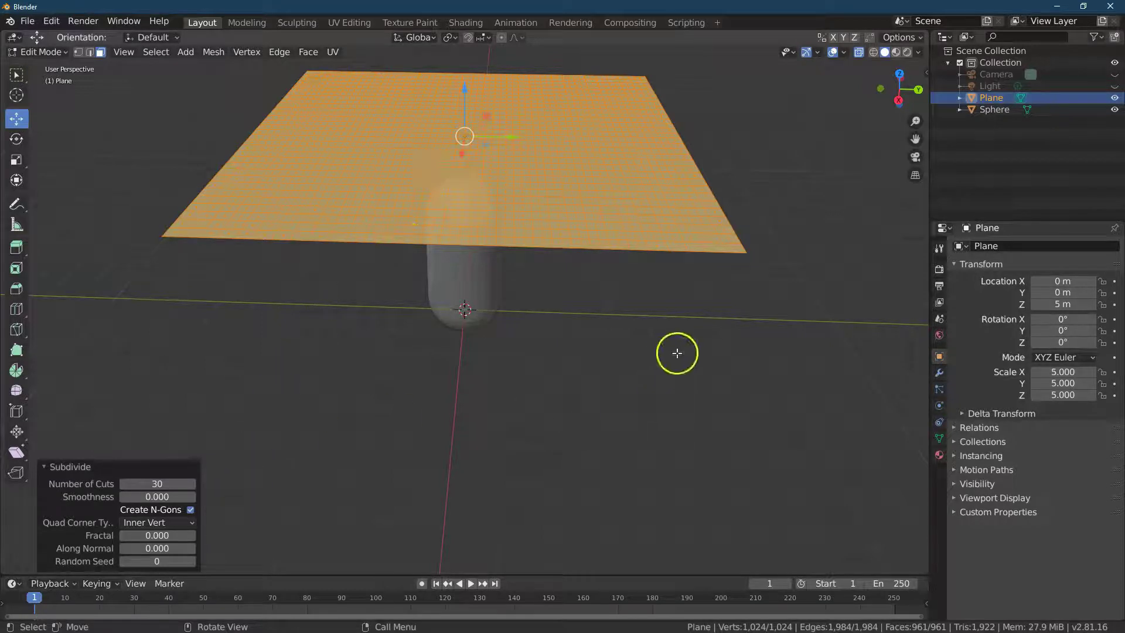
{"action": "left_click", "coordinate": [803, 327]}
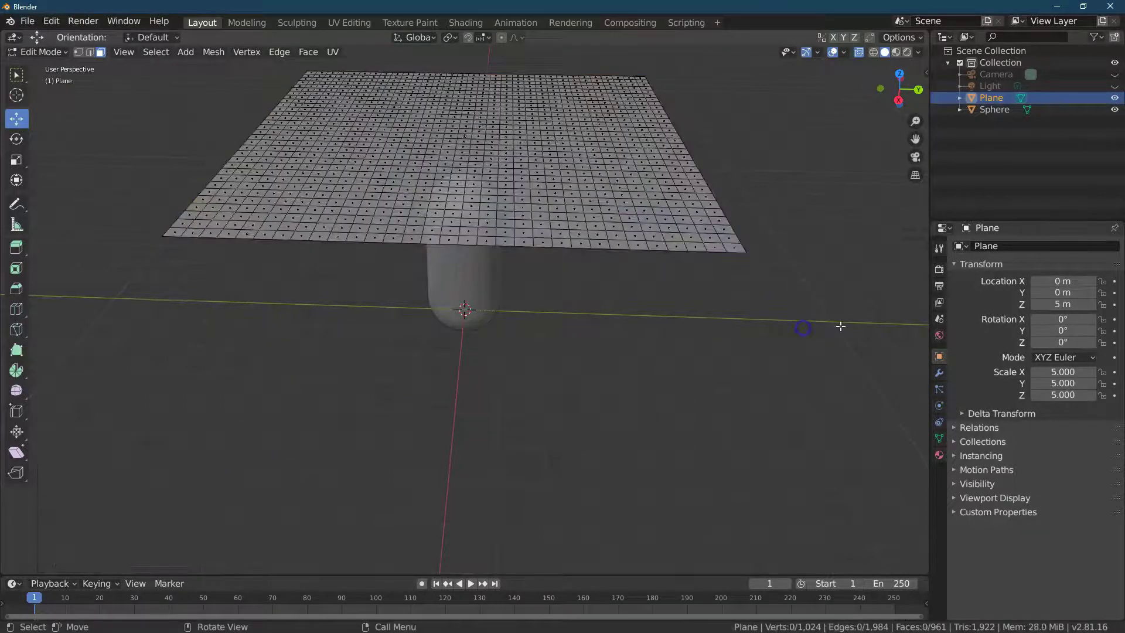
{"action": "left_click", "coordinate": [23, 52]}
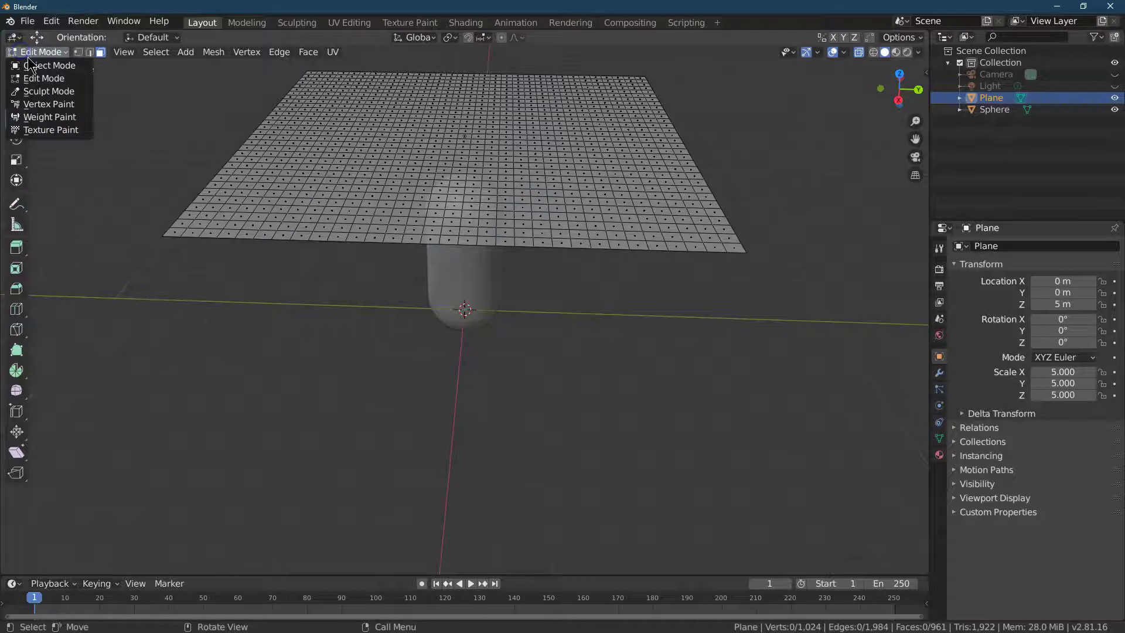
{"action": "left_click", "coordinate": [36, 65]}
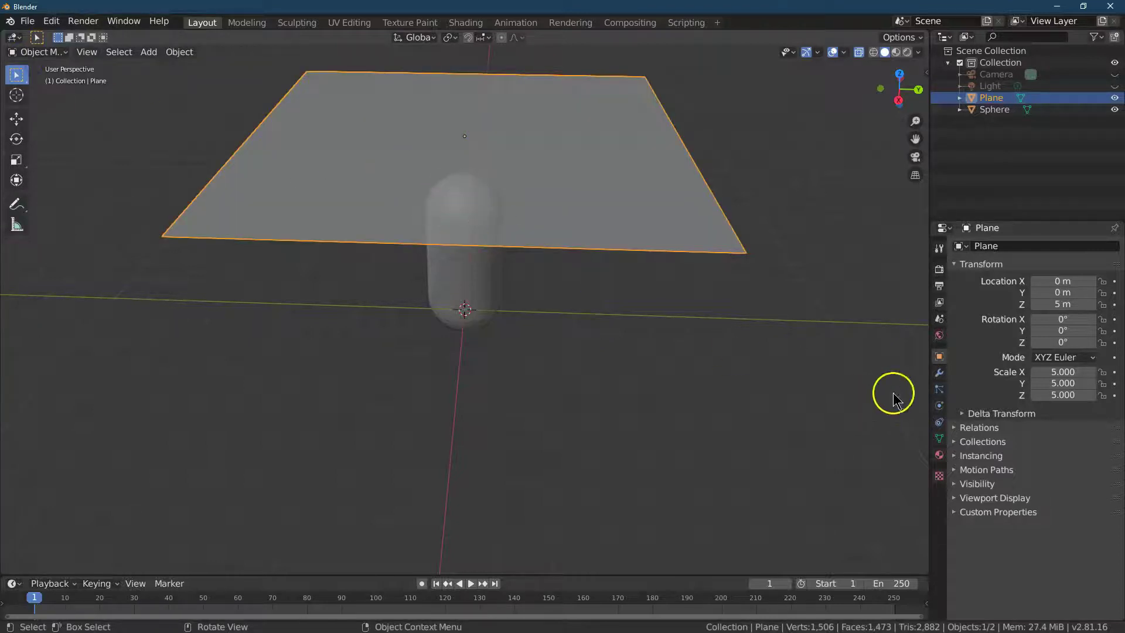
Step: Add a Cloth modifier and a Collision modifier to the plane
{"action": "left_click", "coordinate": [939, 373]}
{"action": "left_click", "coordinate": [990, 246]}
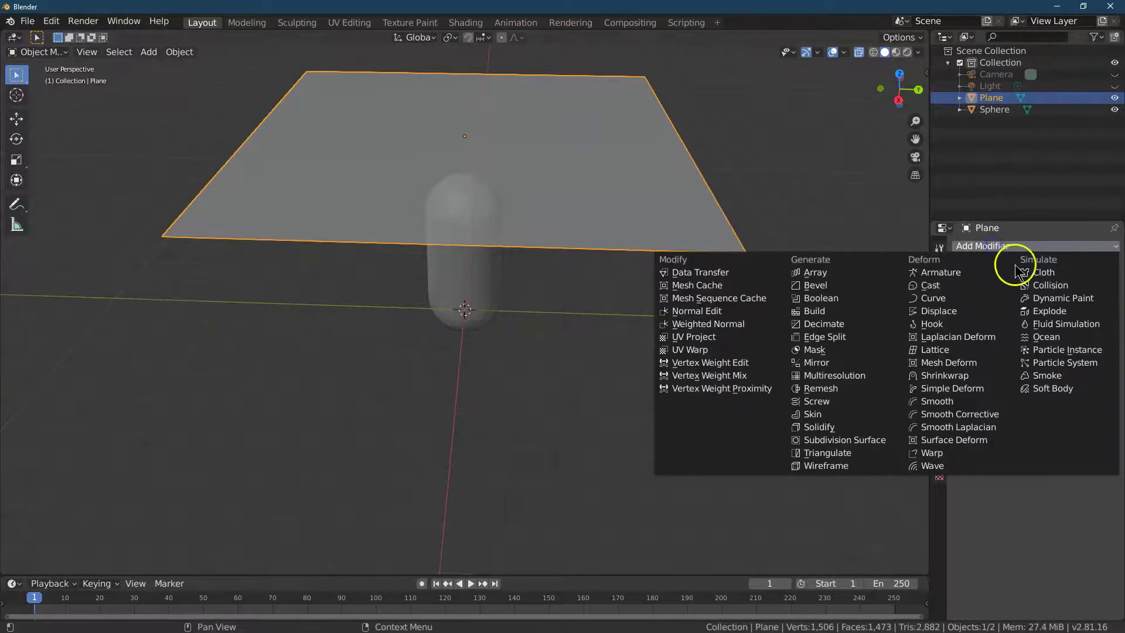
{"action": "left_click", "coordinate": [1011, 261]}
{"action": "left_click", "coordinate": [994, 249]}
{"action": "left_click", "coordinate": [1049, 286]}
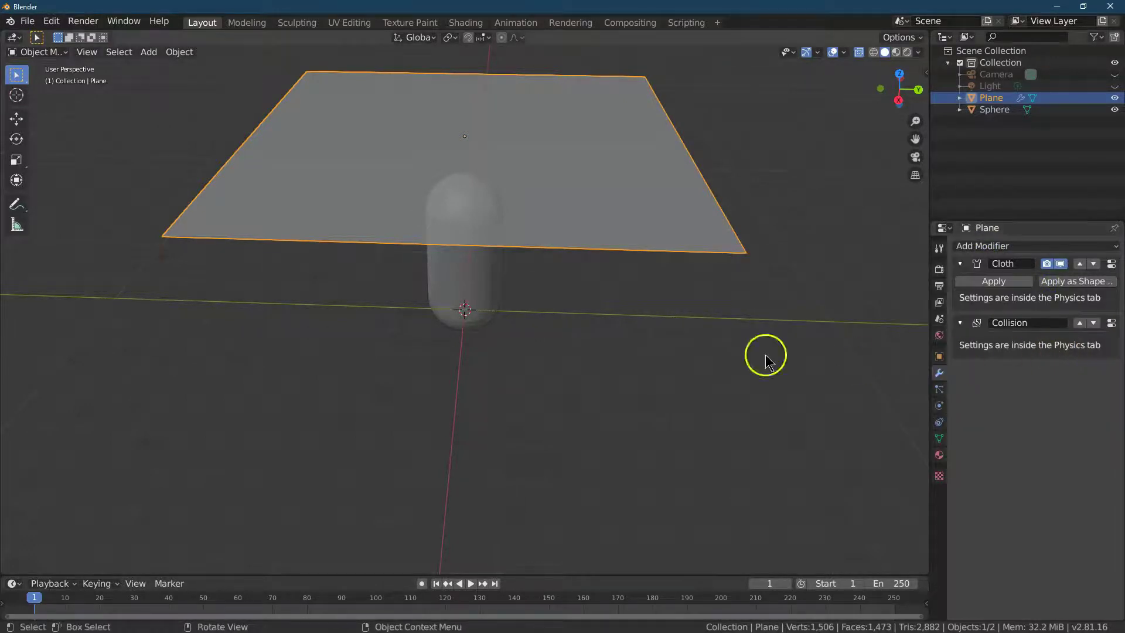
Step: Add a Collision modifier to the capsule beneath the plane
{"action": "left_click", "coordinate": [464, 206]}
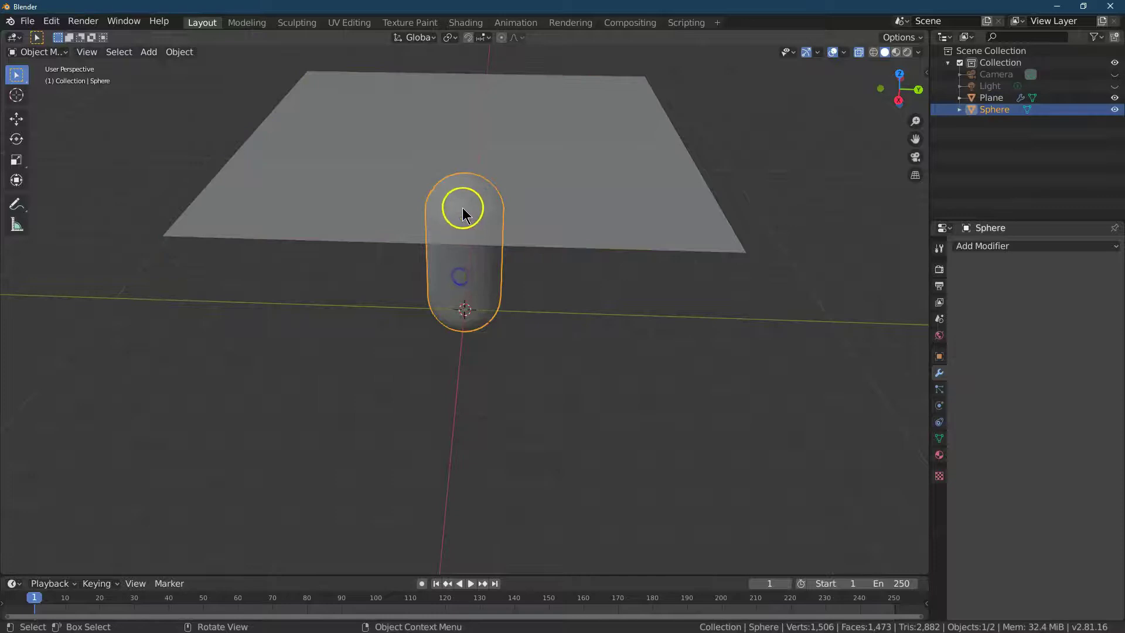
{"action": "left_click", "coordinate": [992, 246]}
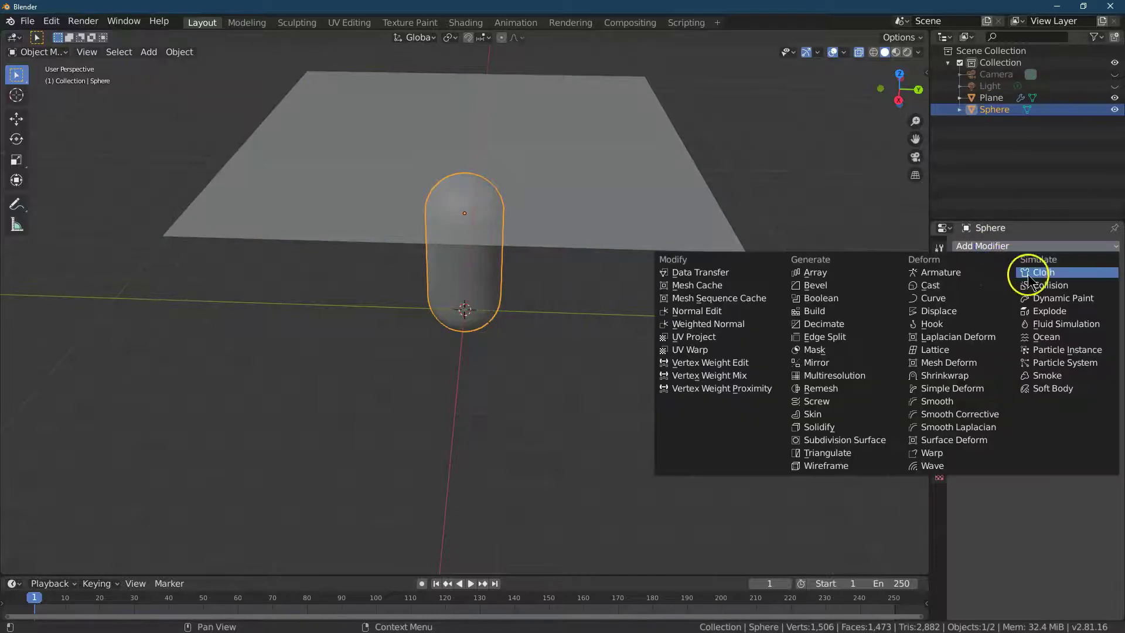
{"action": "left_click", "coordinate": [1034, 286]}
Step: Play the cloth simulation, with X-ray turned off, to examine how the plane drapes over the capsule
{"action": "left_click", "coordinate": [471, 584]}
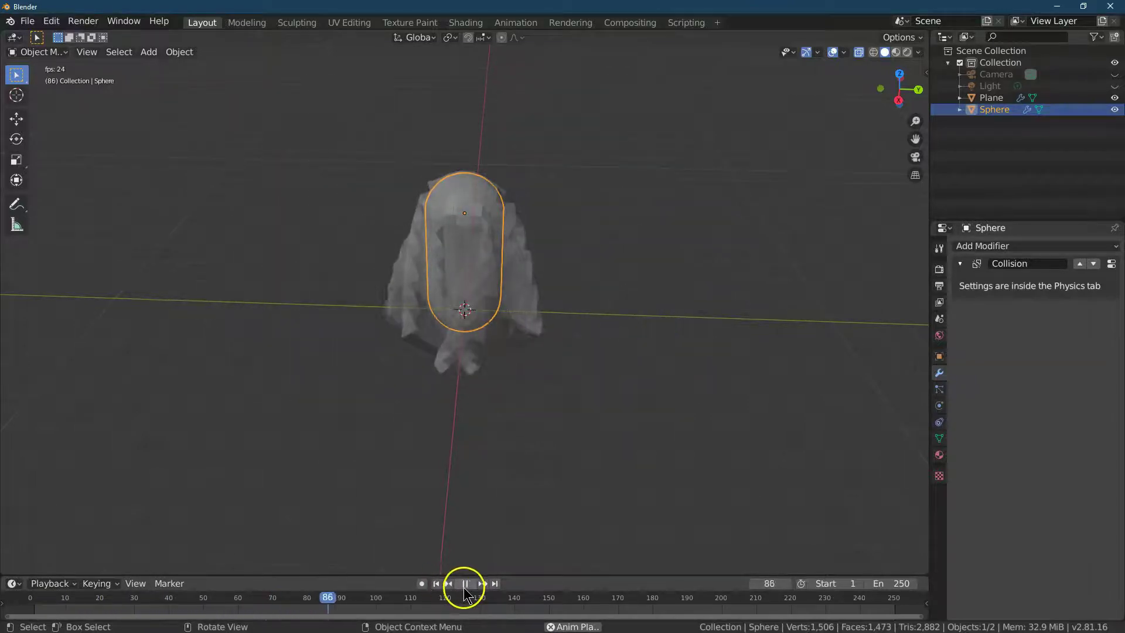
{"action": "left_click", "coordinate": [464, 584]}
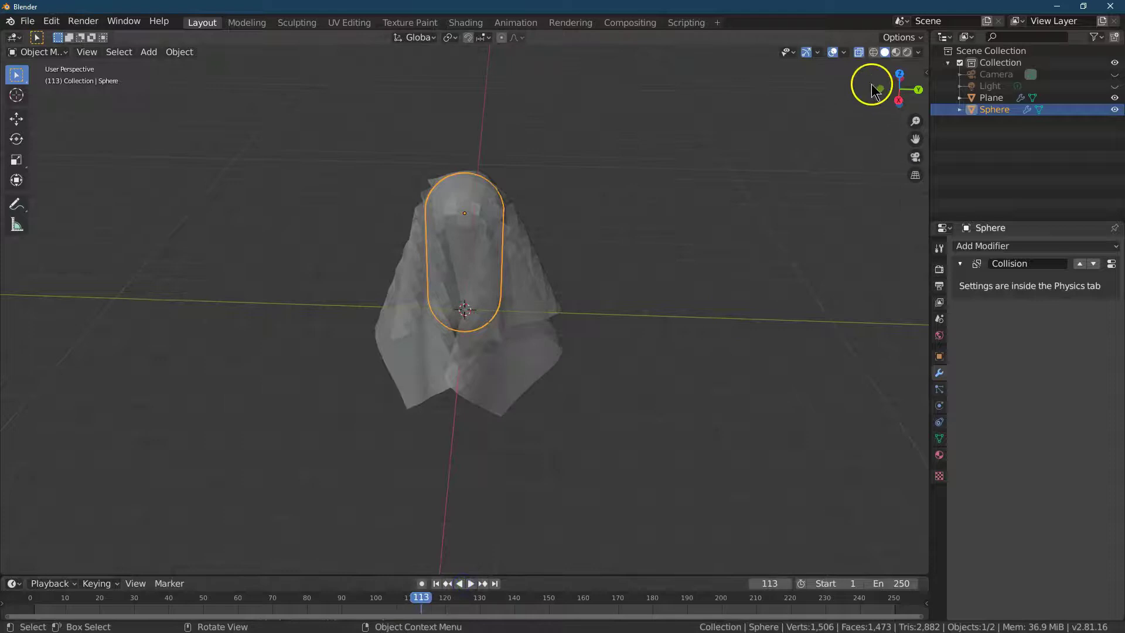
{"action": "left_click_drag", "start_coordinate": [897, 98], "coordinate": [909, 100]}
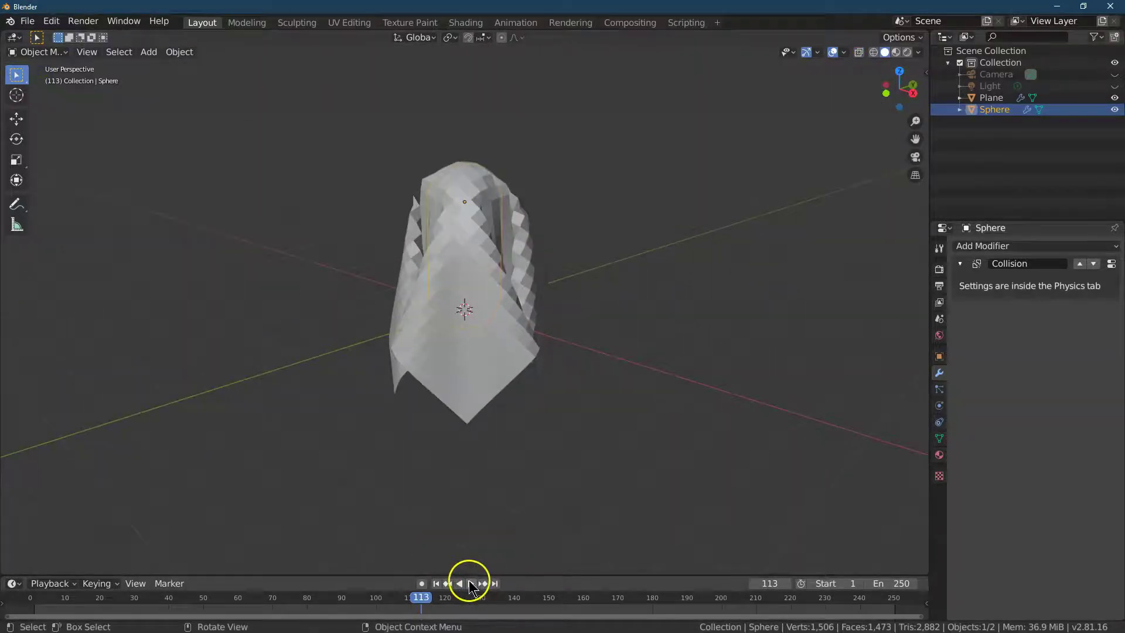
{"action": "left_click", "coordinate": [470, 584]}
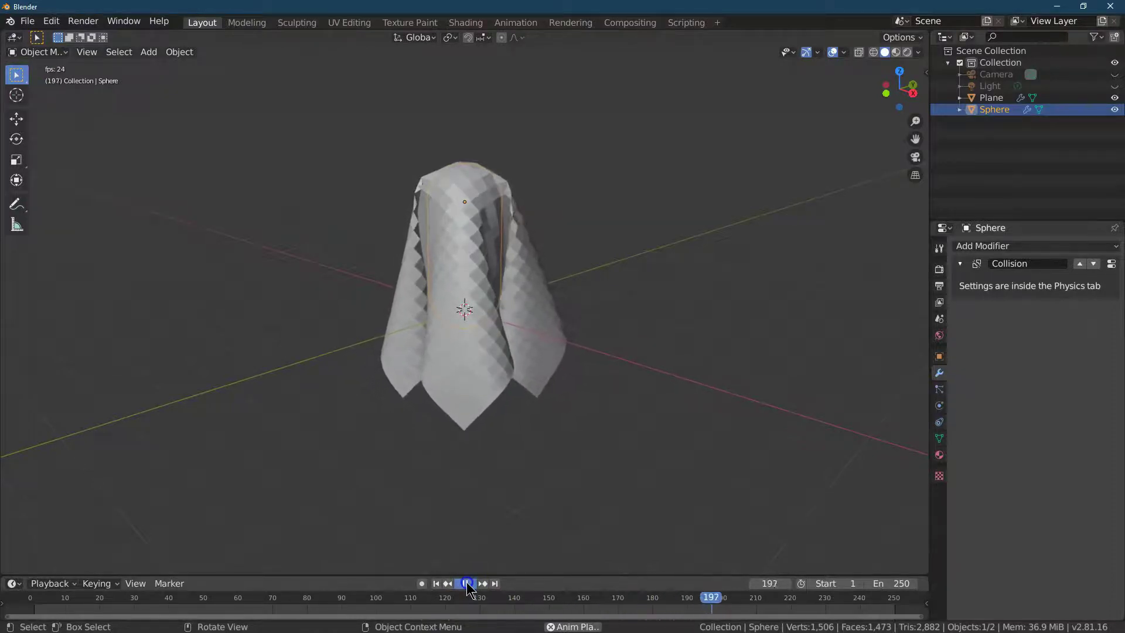
{"action": "left_click", "coordinate": [467, 584]}
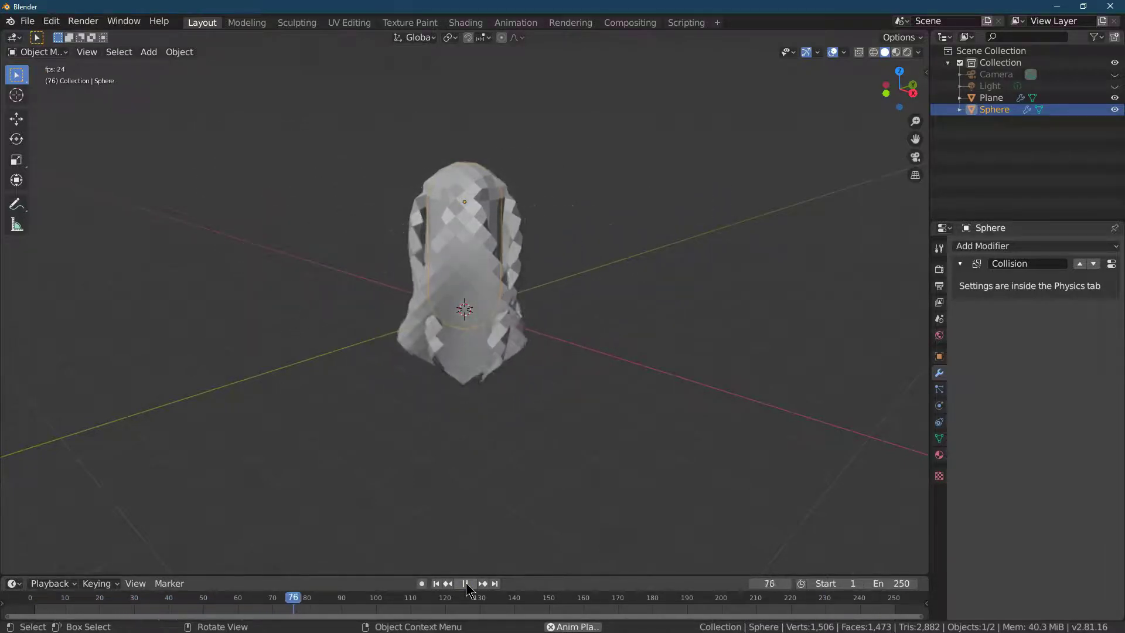
{"action": "left_click", "coordinate": [466, 584]}
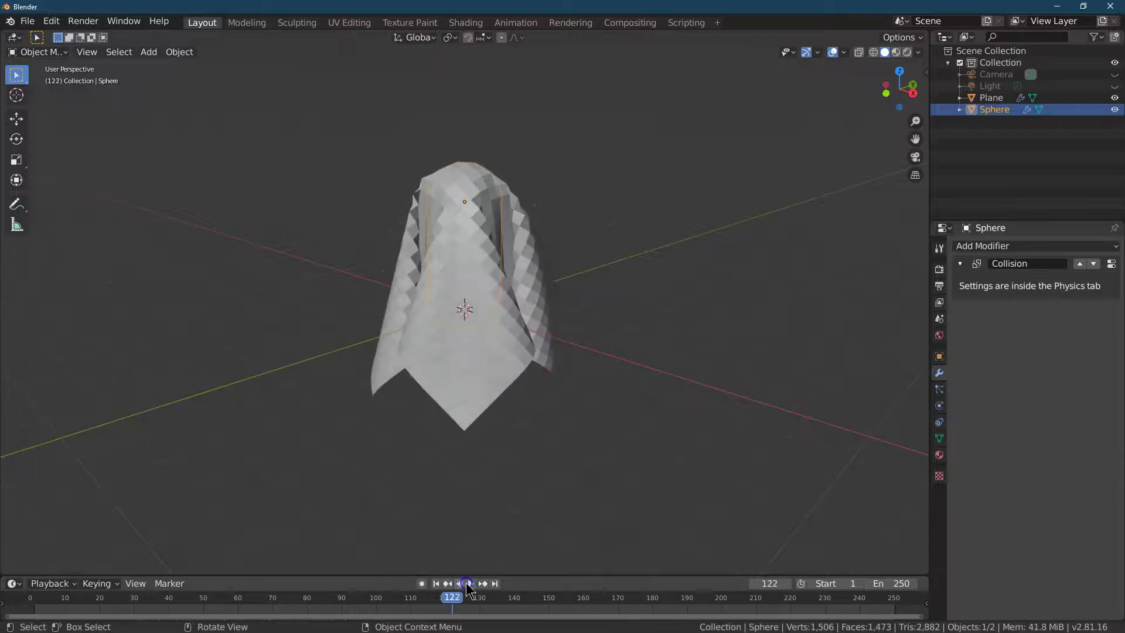
Step: Apply the plane's Cloth modifier at frame 237, and return the timeline to frame 0
{"action": "left_click", "coordinate": [454, 609]}
{"action": "left_click_drag", "start_coordinate": [456, 613], "coordinate": [850, 621]}
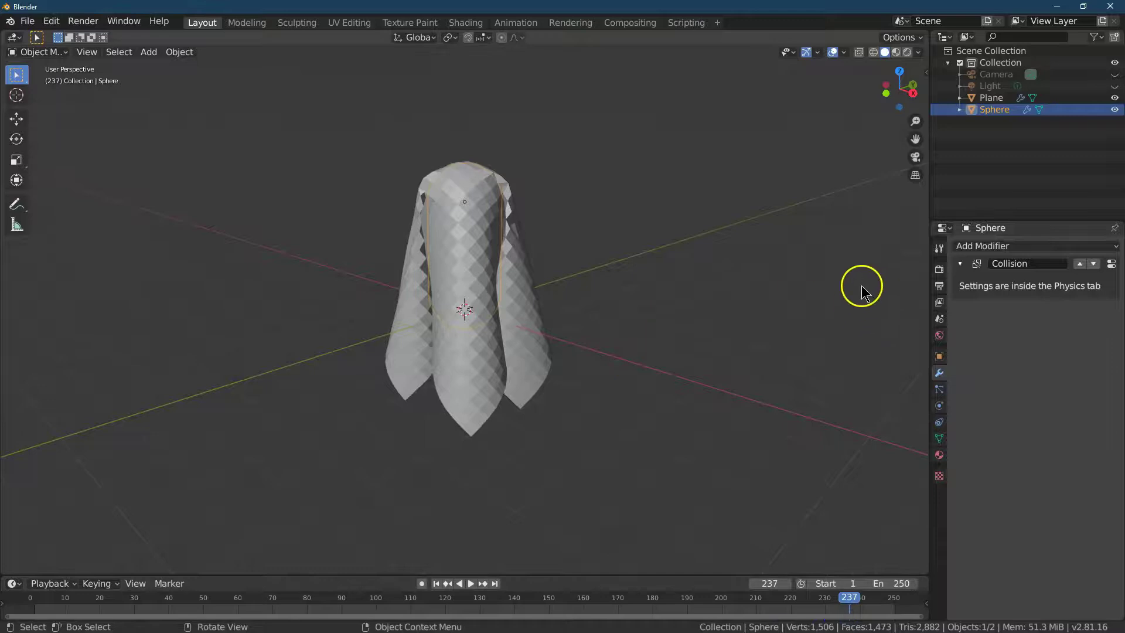
{"action": "left_click", "coordinate": [483, 225]}
{"action": "left_click", "coordinate": [979, 284]}
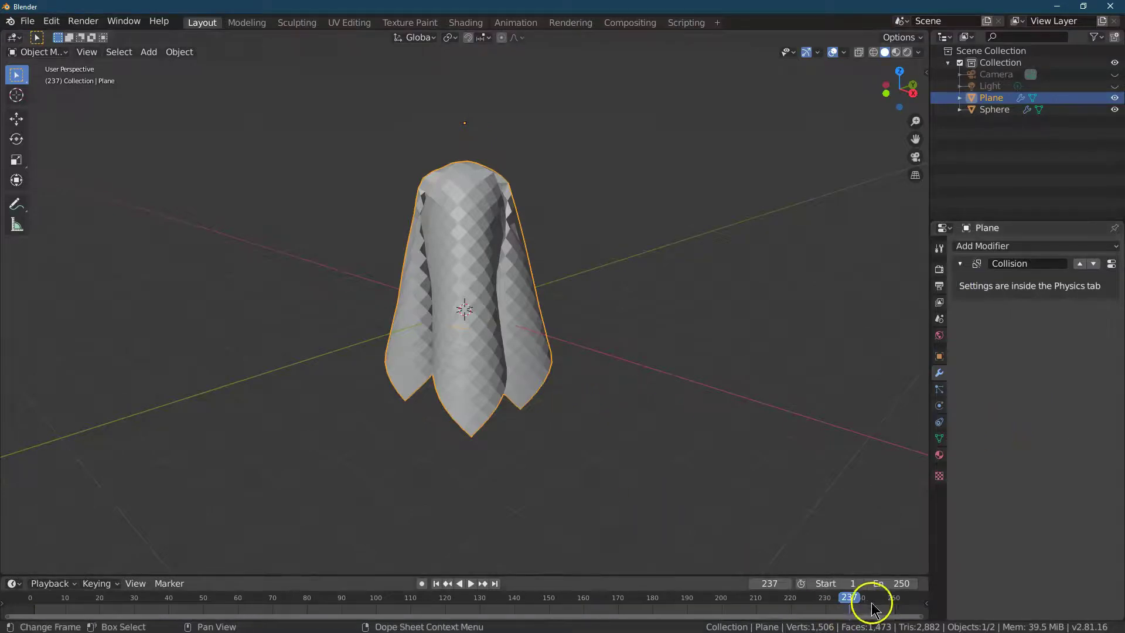
{"action": "left_click_drag", "start_coordinate": [873, 610], "coordinate": [31, 598]}
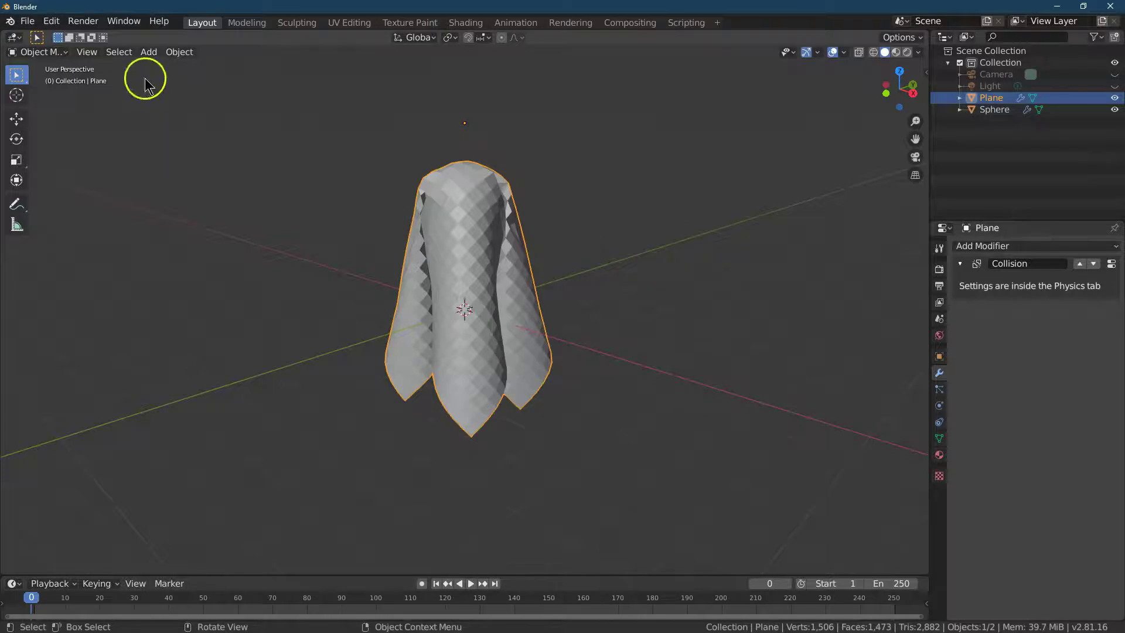
Step: In Edit Mode, delete one face on the upper front of the draped plane as the first eye hole
{"action": "left_click", "coordinate": [23, 52]}
{"action": "left_click", "coordinate": [37, 79]}
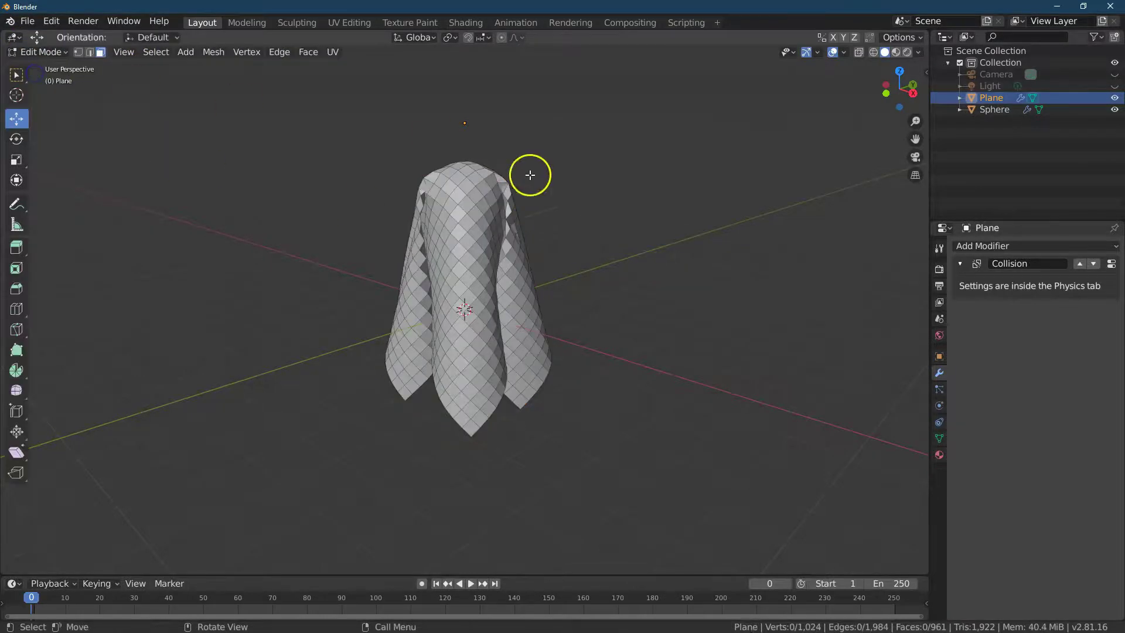
{"action": "scroll", "coordinate": [903, 143], "scroll_direction": "up", "scroll_amount": 4}
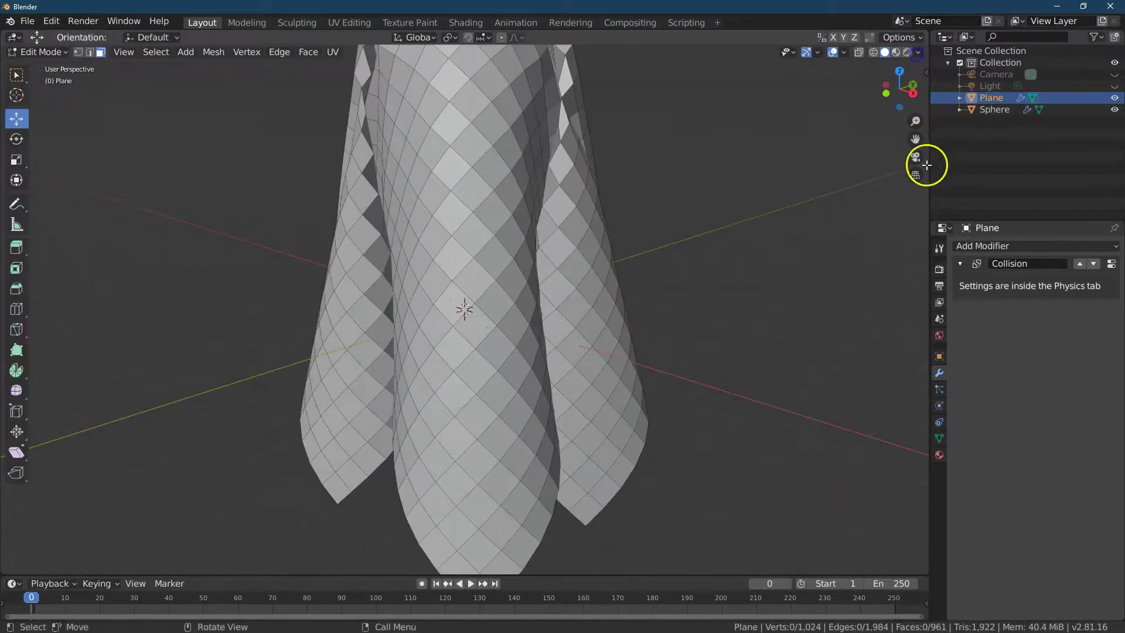
{"action": "left_click_drag", "start_coordinate": [915, 139], "coordinate": [908, 264]}
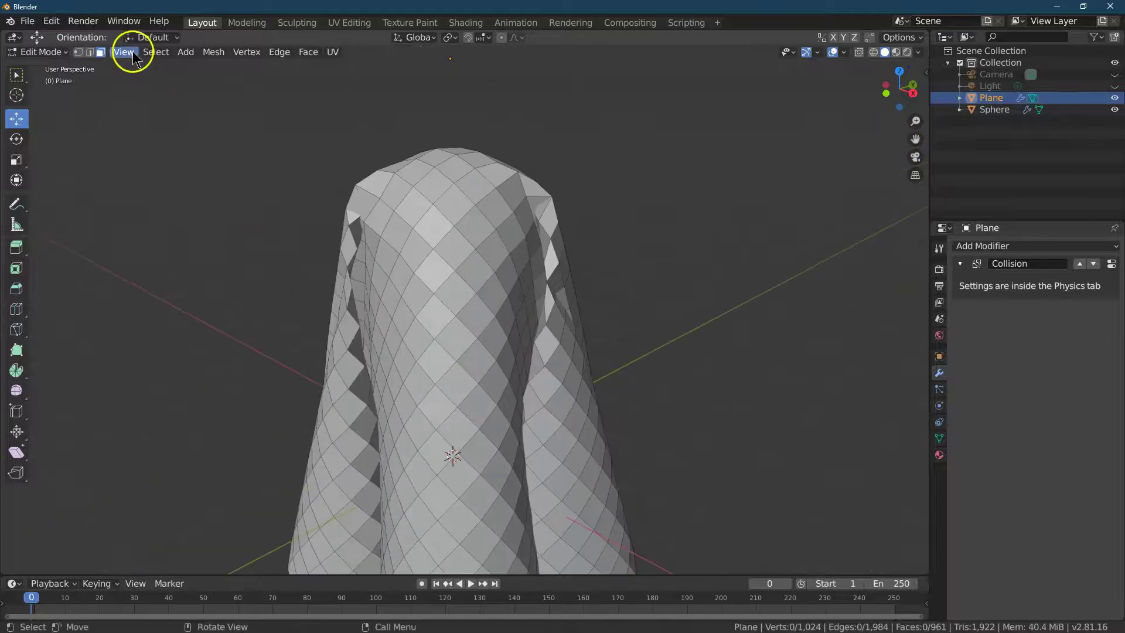
{"action": "left_click", "coordinate": [17, 75]}
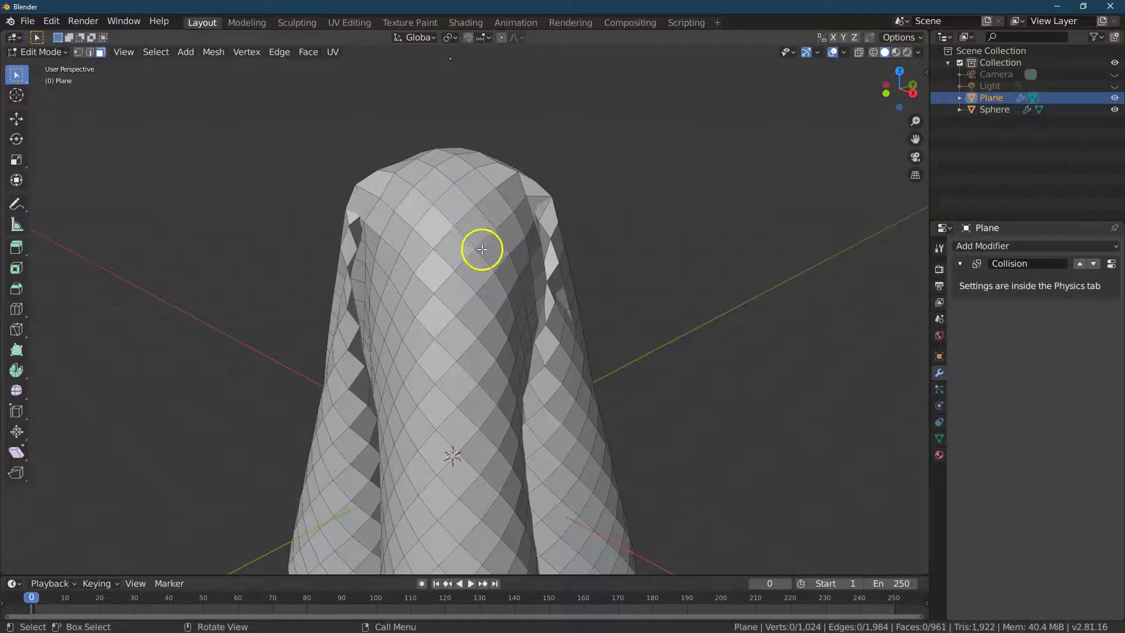
{"action": "left_click", "coordinate": [213, 55]}
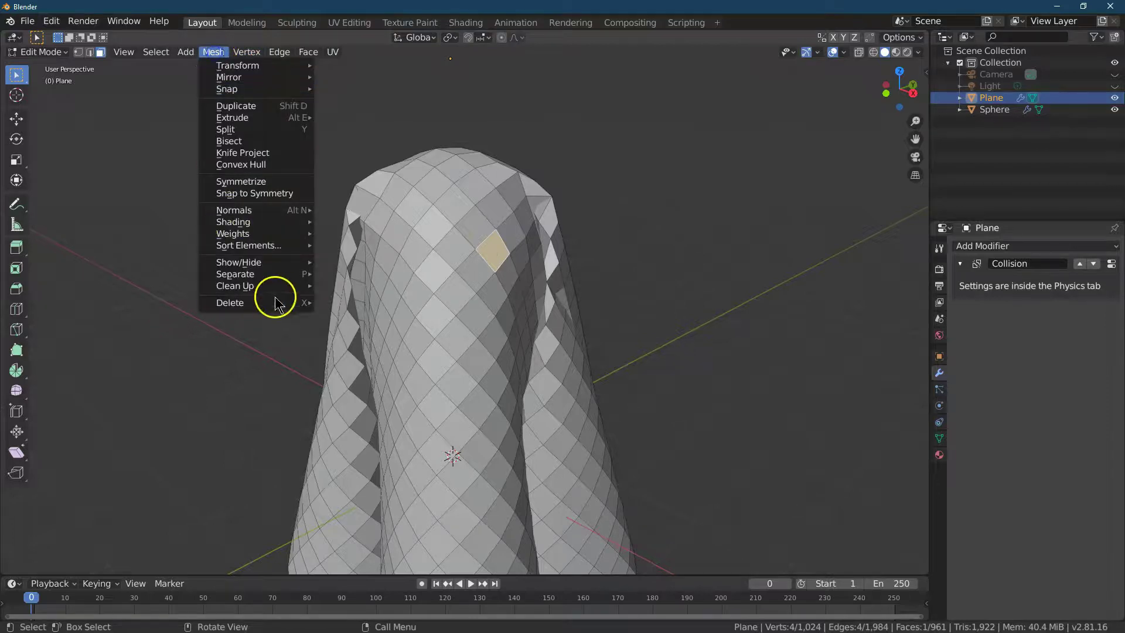
{"action": "mouse_move", "coordinate": [297, 303]}
{"action": "left_click", "coordinate": [366, 328]}
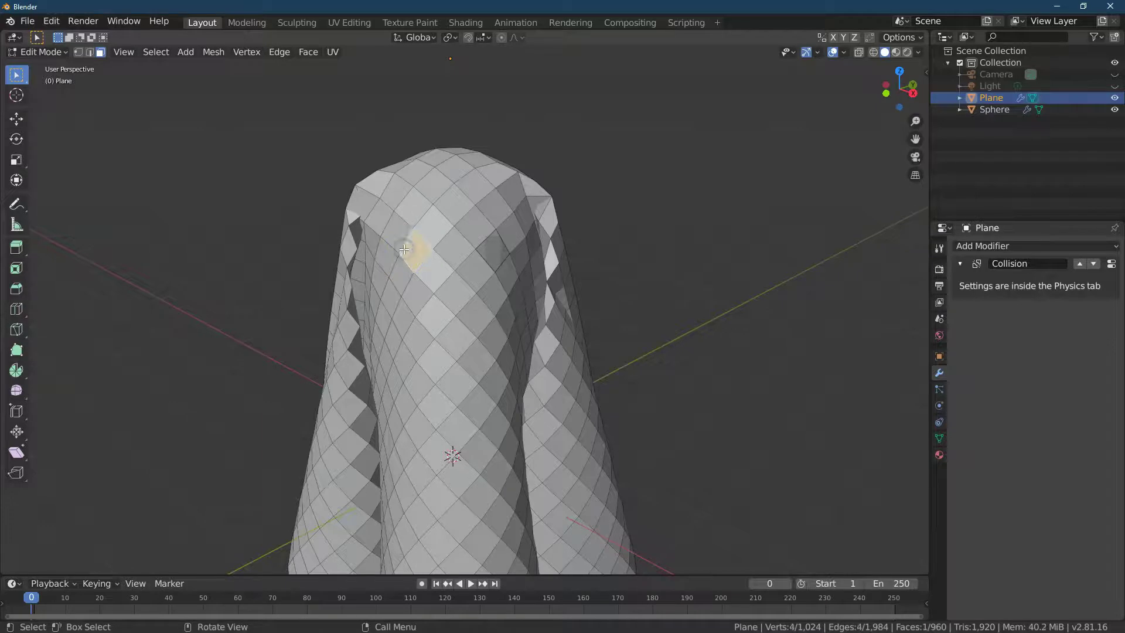
Step: Delete the matching face at the same height across the front fold as the second eye hole
{"action": "left_click", "coordinate": [213, 52]}
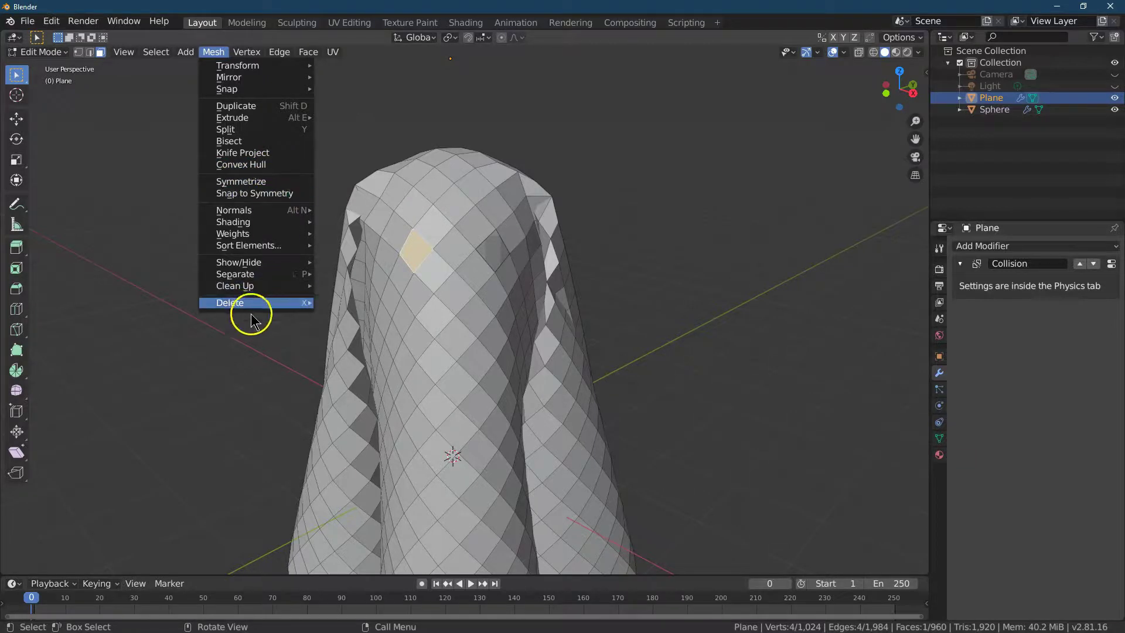
{"action": "mouse_move", "coordinate": [252, 302]}
{"action": "left_click", "coordinate": [359, 328]}
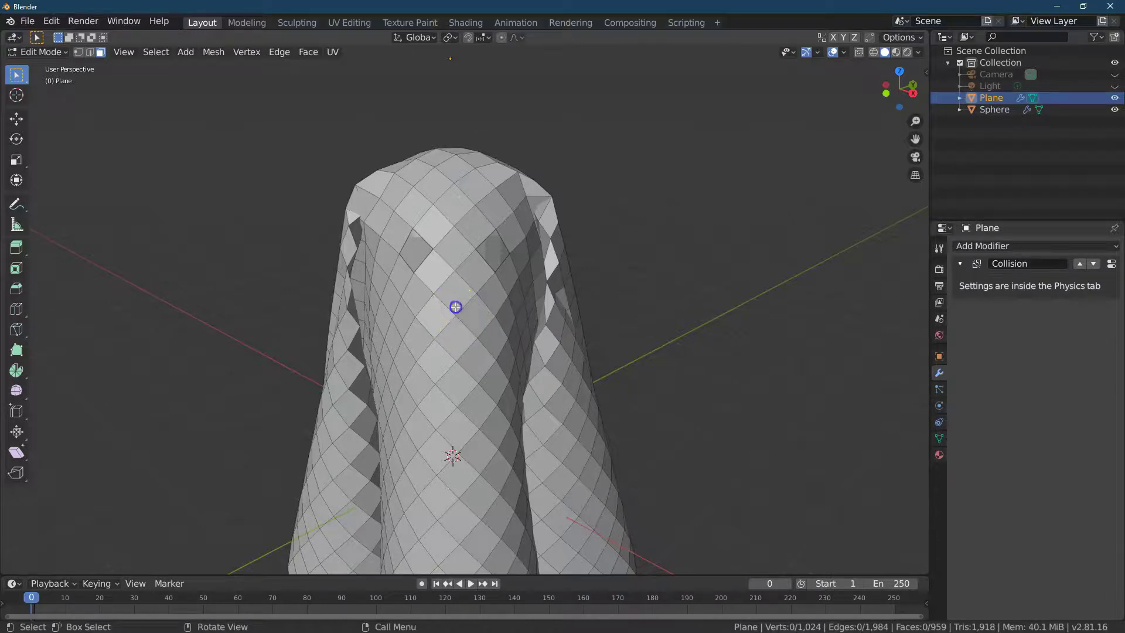
Step: Delete one face centered below the two eye holes as the mouth, and return to Object Mode
{"action": "left_click", "coordinate": [457, 338]}
{"action": "left_click", "coordinate": [457, 338]}
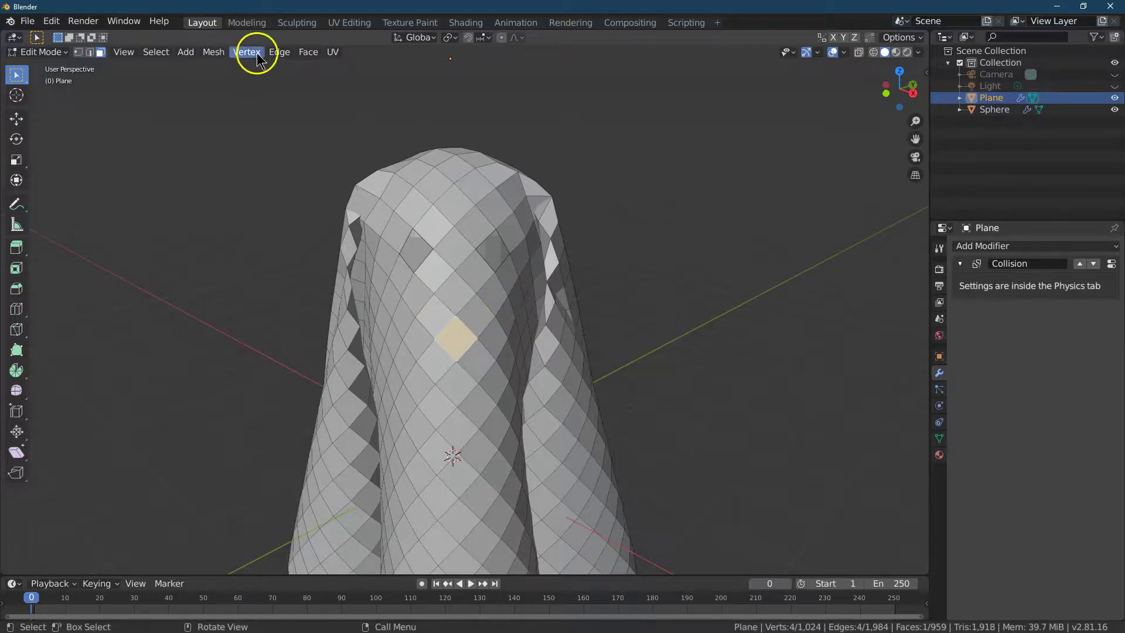
{"action": "left_click", "coordinate": [221, 52]}
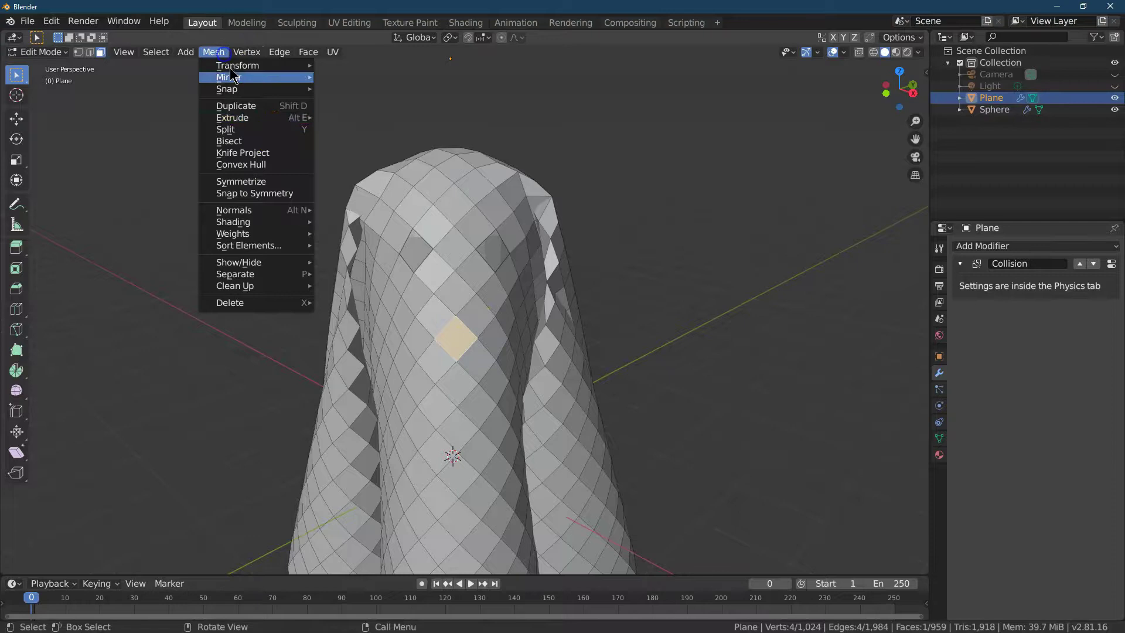
{"action": "mouse_move", "coordinate": [259, 302]}
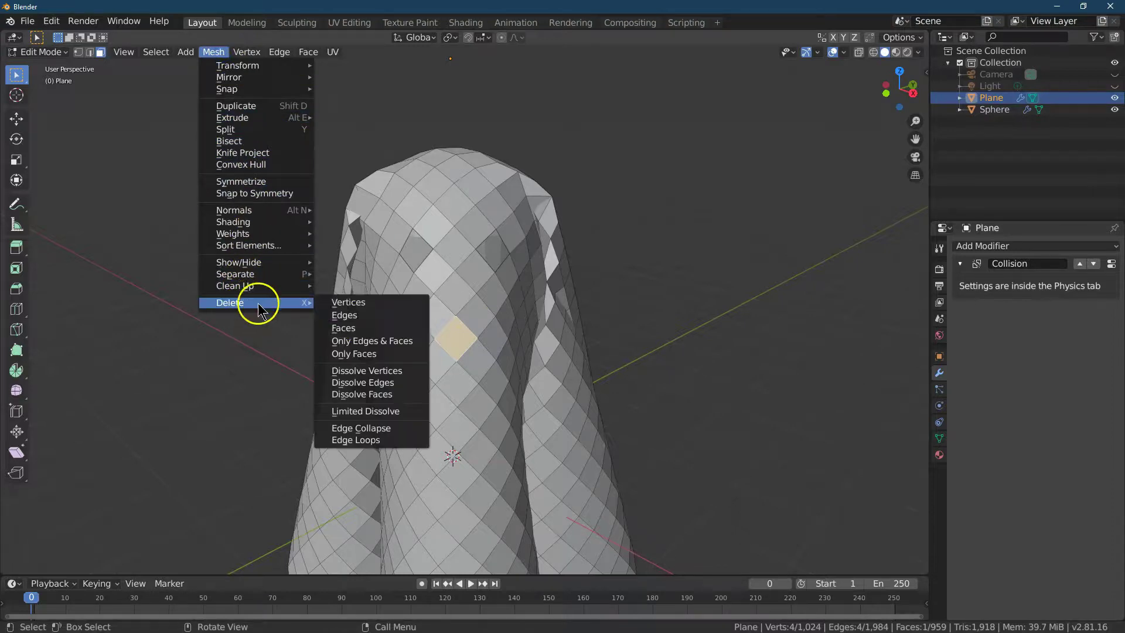
{"action": "left_click", "coordinate": [357, 329]}
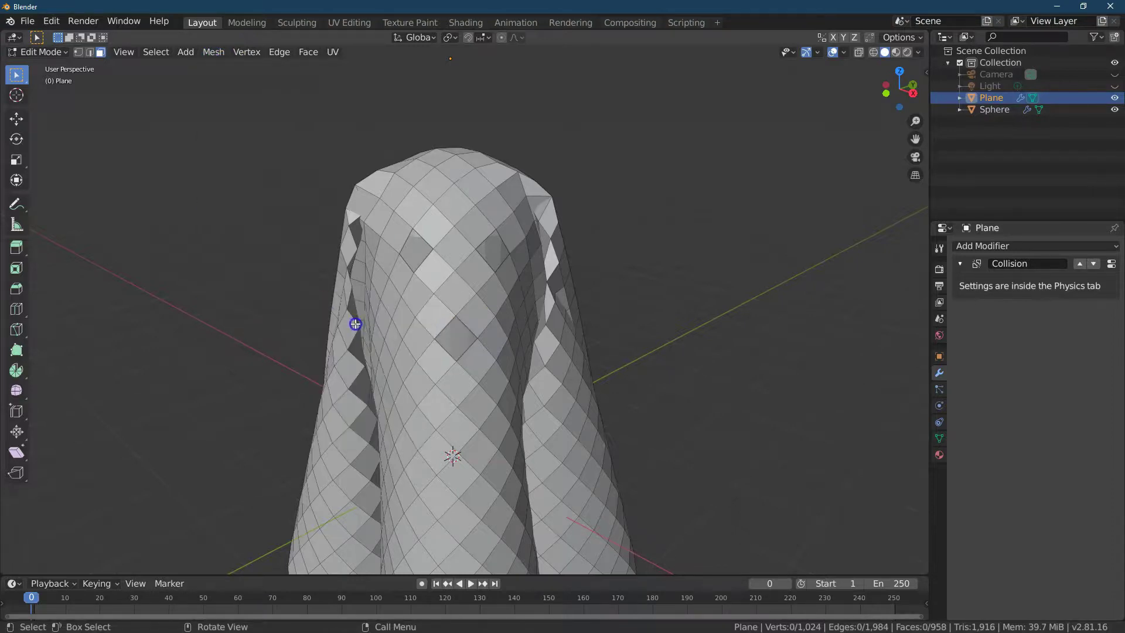
{"action": "left_click", "coordinate": [41, 52]}
{"action": "left_click", "coordinate": [37, 61]}
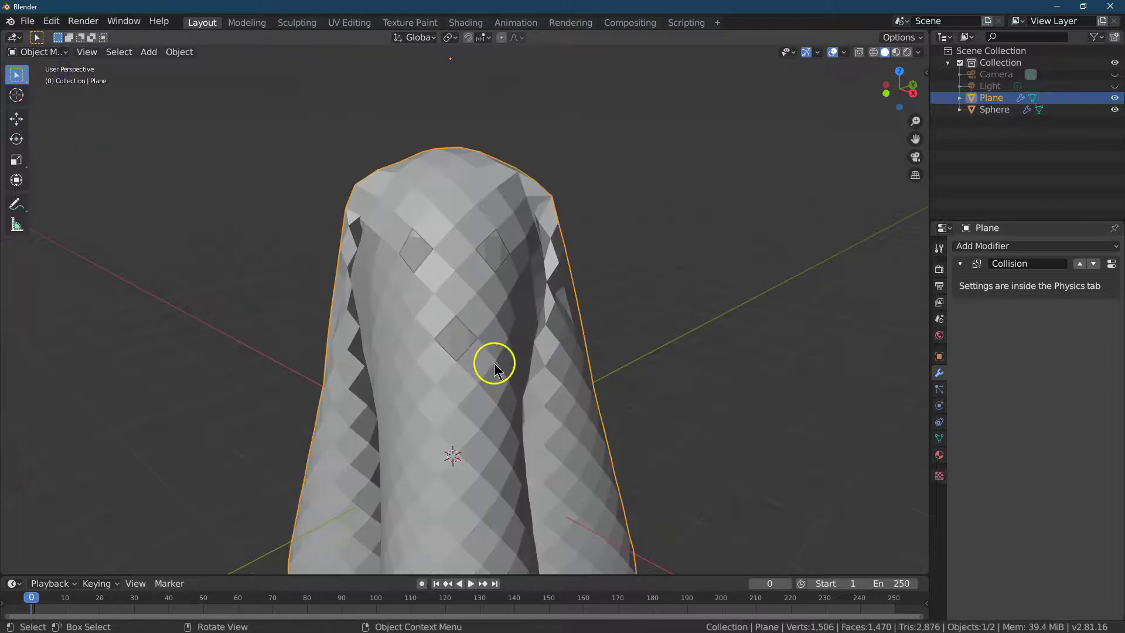
Step: Give the sphere a new material with a black base color, and switch the viewport to Material Preview shading
{"action": "left_click", "coordinate": [995, 109]}
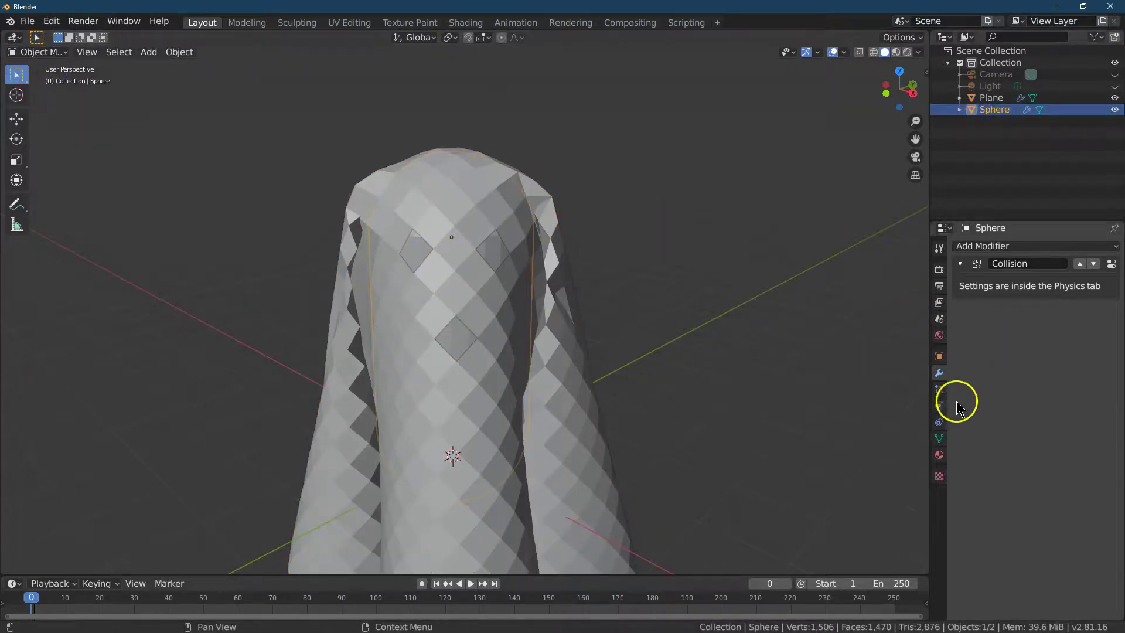
{"action": "left_click", "coordinate": [939, 455]}
{"action": "left_click", "coordinate": [1028, 298]}
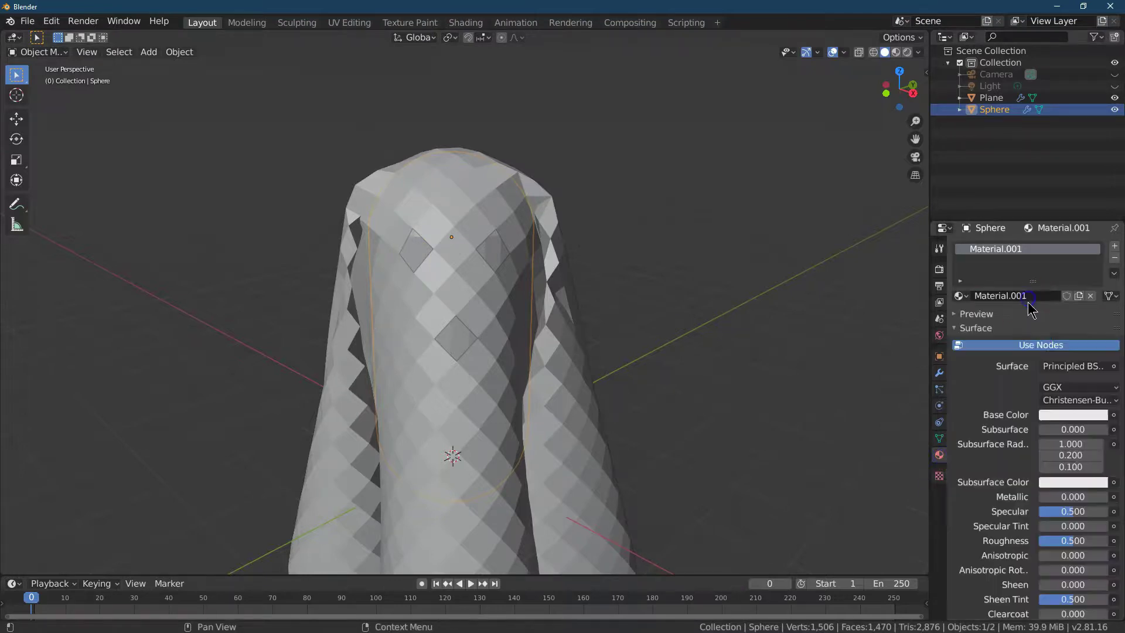
{"action": "left_click", "coordinate": [1074, 416]}
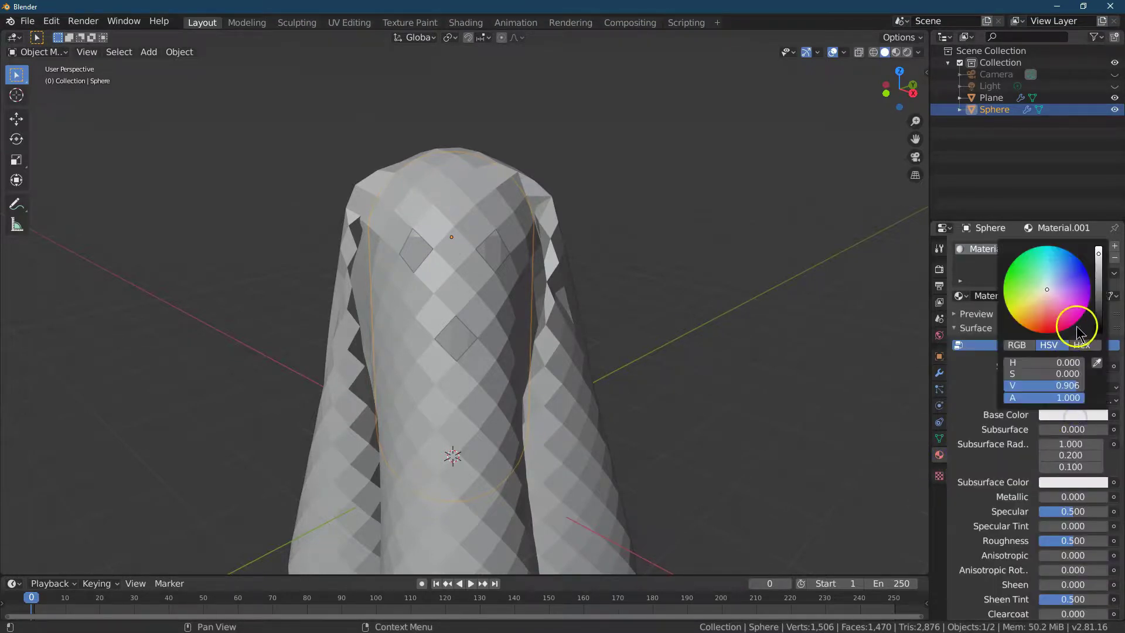
{"action": "left_click", "coordinate": [1097, 332]}
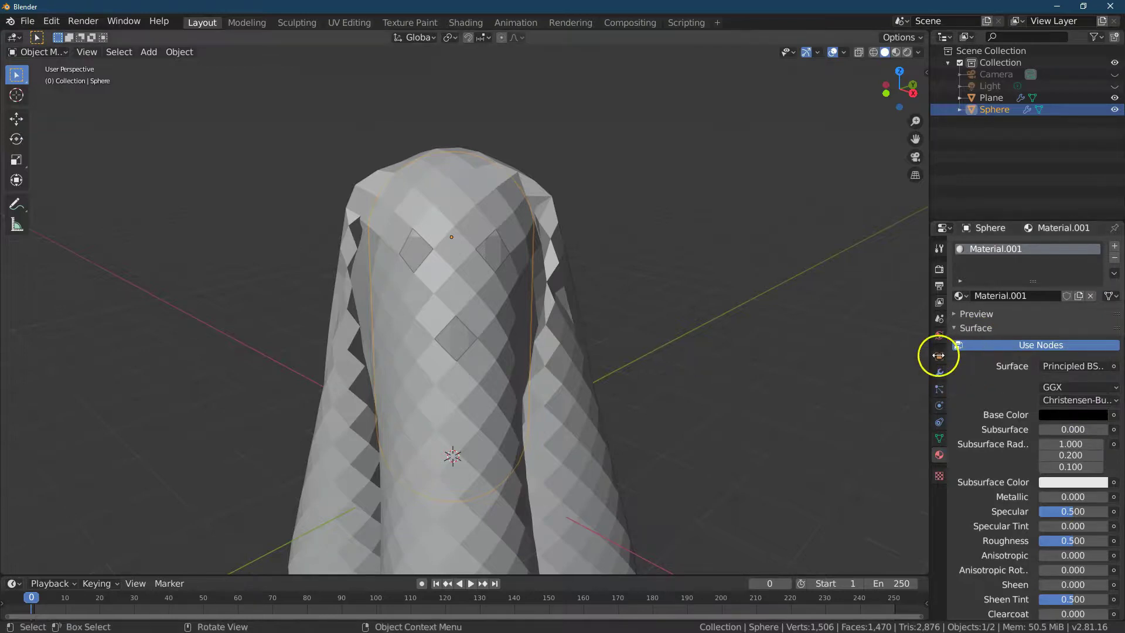
{"action": "left_click", "coordinate": [896, 52]}
{"action": "left_click", "coordinate": [748, 156]}
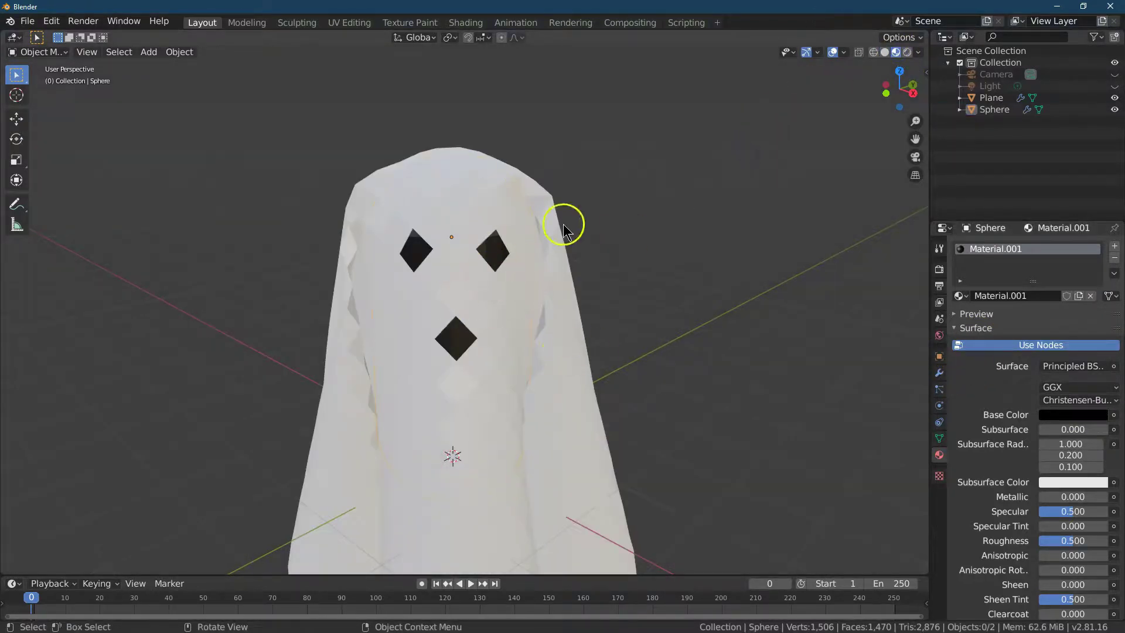
Step: Add a Subdivision Surface modifier to the draped plane and set its Render subdivisions to 3
{"action": "left_click", "coordinate": [502, 205]}
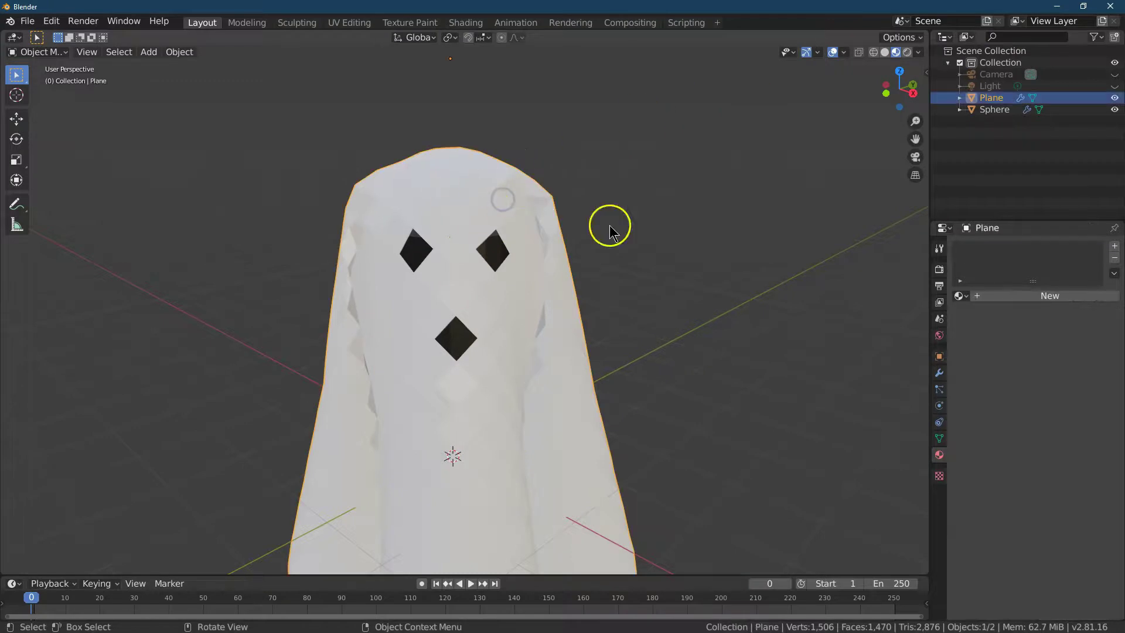
{"action": "left_click", "coordinate": [940, 374]}
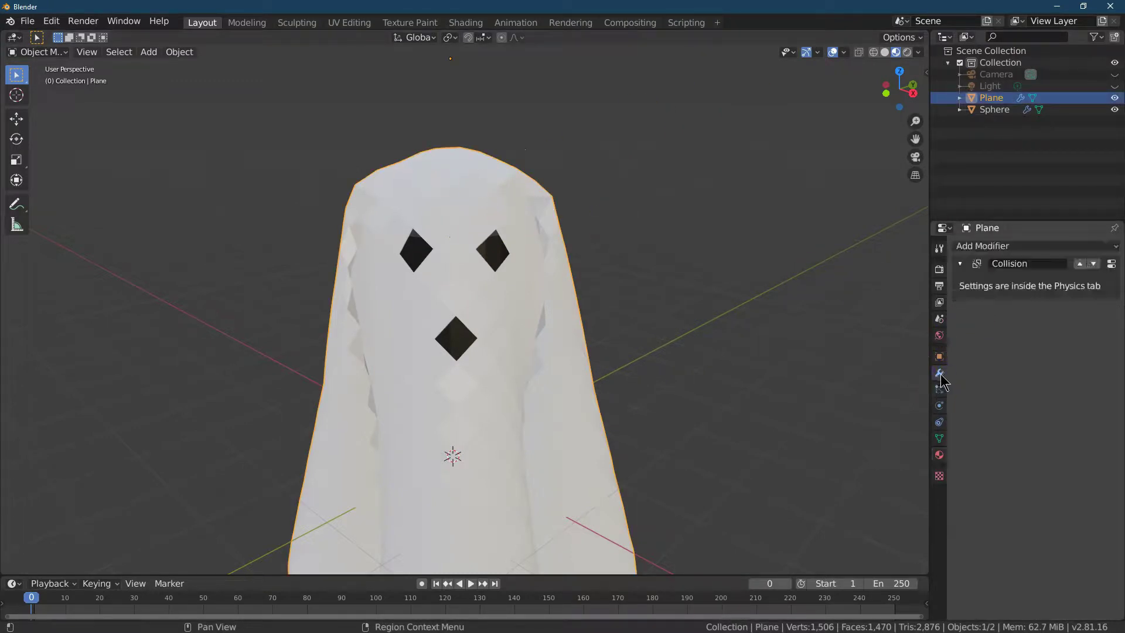
{"action": "left_click", "coordinate": [1014, 247]}
{"action": "left_click", "coordinate": [856, 440]}
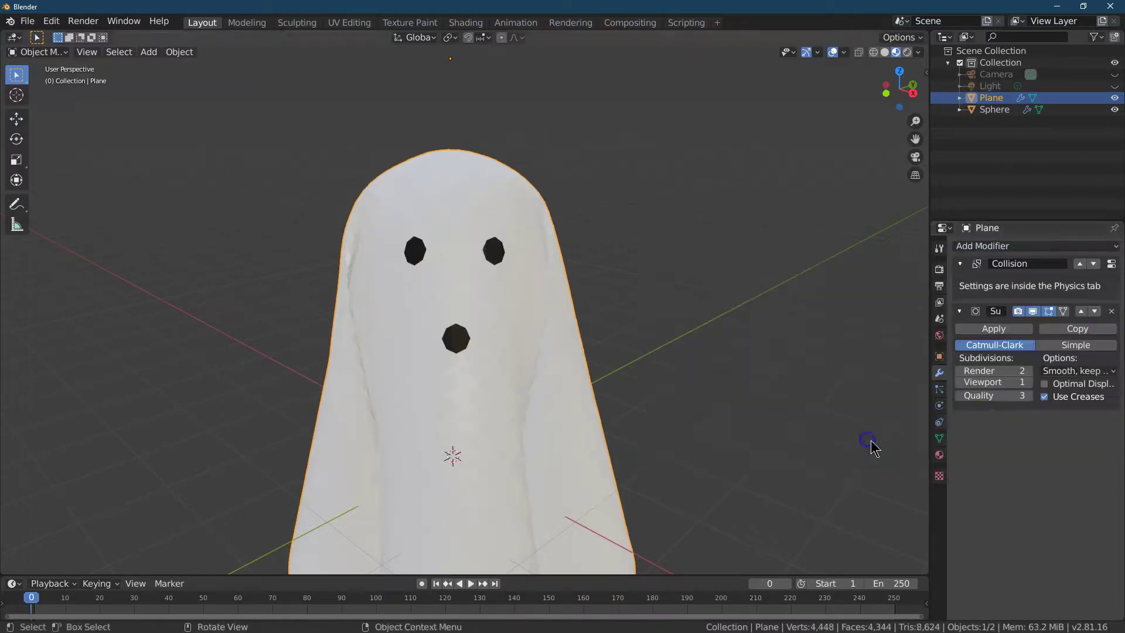
{"action": "left_click", "coordinate": [1029, 371]}
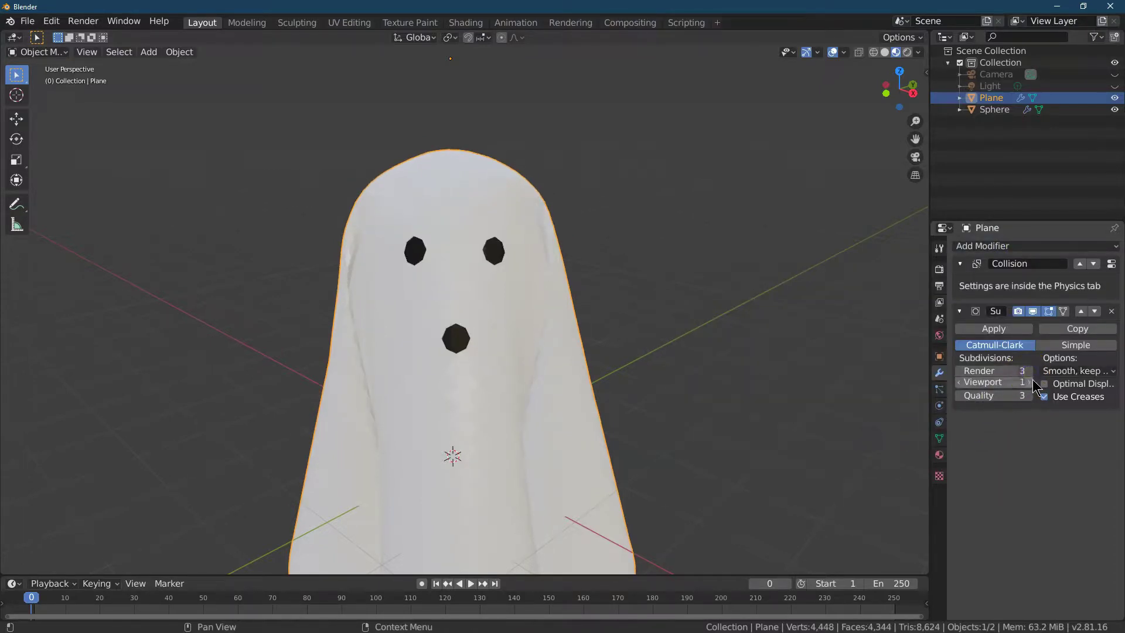
Step: Set the Subdivision Surface modifier's Viewport subdivisions to 4 on the draped plane
{"action": "left_click", "coordinate": [1030, 382]}
{"action": "left_click", "coordinate": [1030, 382]}
{"action": "left_click", "coordinate": [1030, 382]}
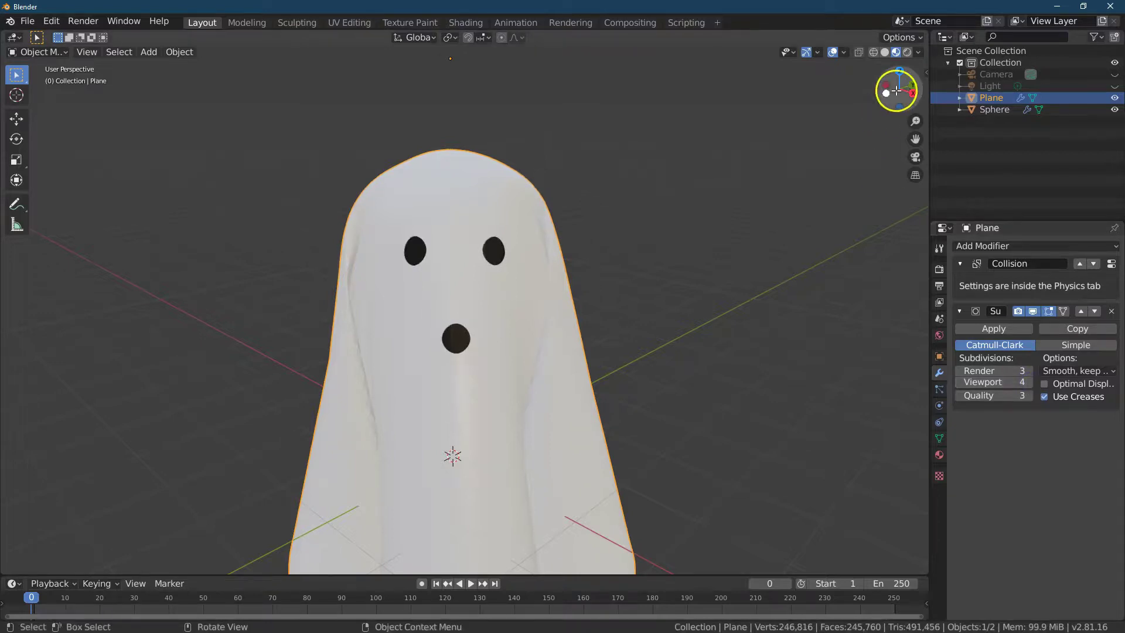
Step: In Edit Mode, move the single vertex at the bottom of the mouth hole down about 0.18 m along Z to elongate the mouth
{"action": "left_click_drag", "start_coordinate": [916, 121], "coordinate": [923, 172]}
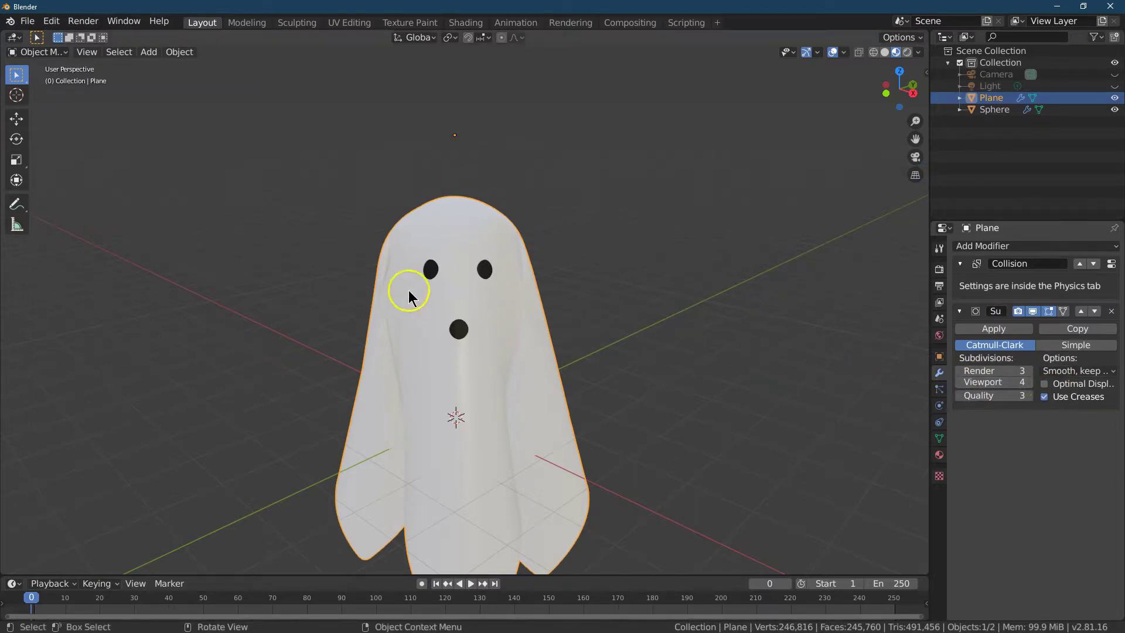
{"action": "left_click", "coordinate": [26, 51]}
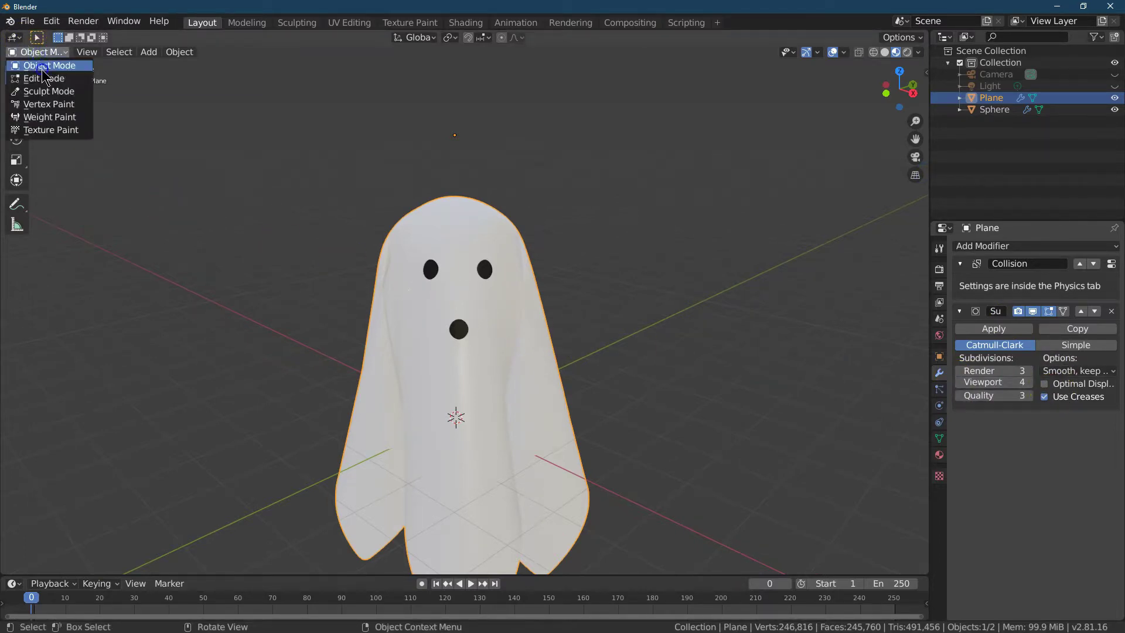
{"action": "left_click", "coordinate": [43, 68]}
{"action": "left_click", "coordinate": [35, 52]}
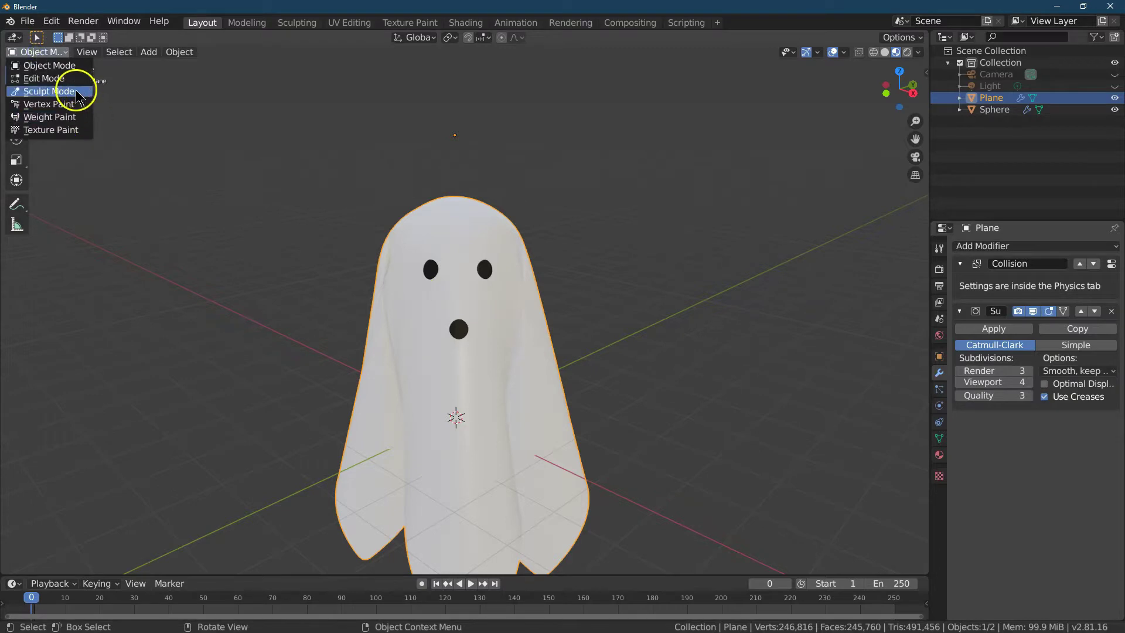
{"action": "left_click", "coordinate": [47, 78]}
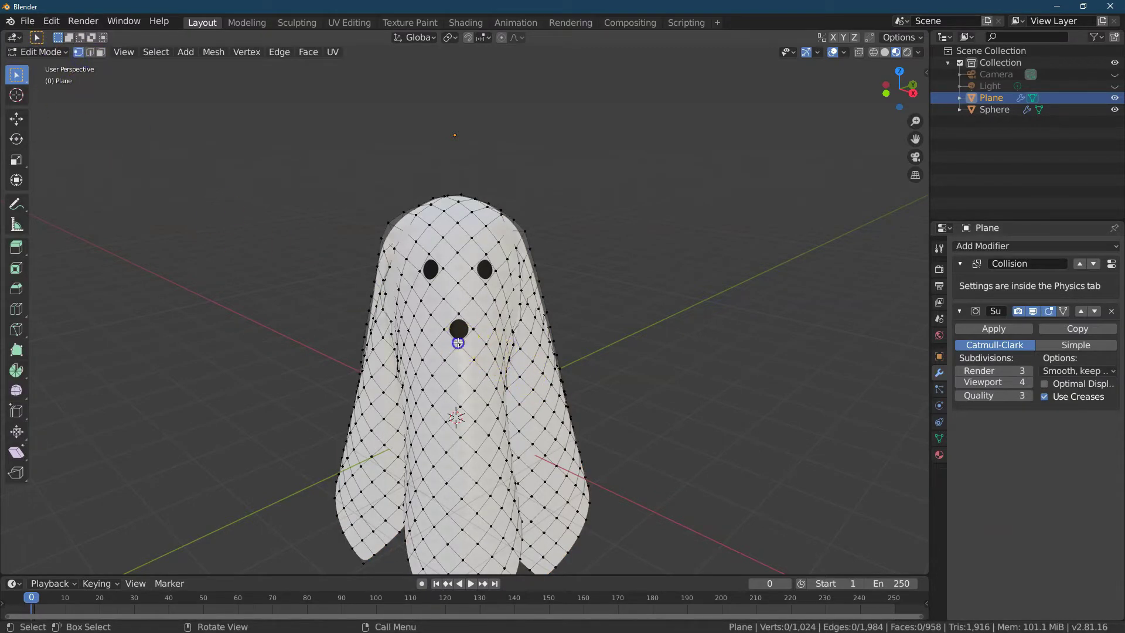
{"action": "left_click", "coordinate": [458, 343]}
{"action": "left_click", "coordinate": [23, 119]}
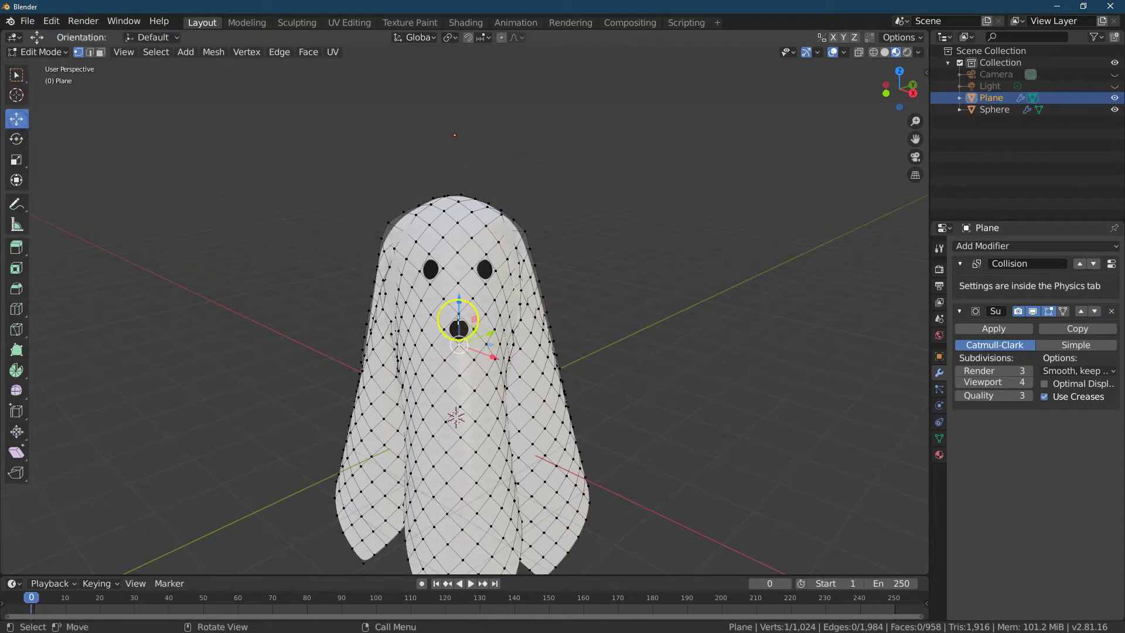
{"action": "left_click_drag", "start_coordinate": [458, 309], "coordinate": [461, 315]}
Step: Return to Object Mode and apply the Subdivision Surface modifier to the draped plane
{"action": "left_click", "coordinate": [35, 52]}
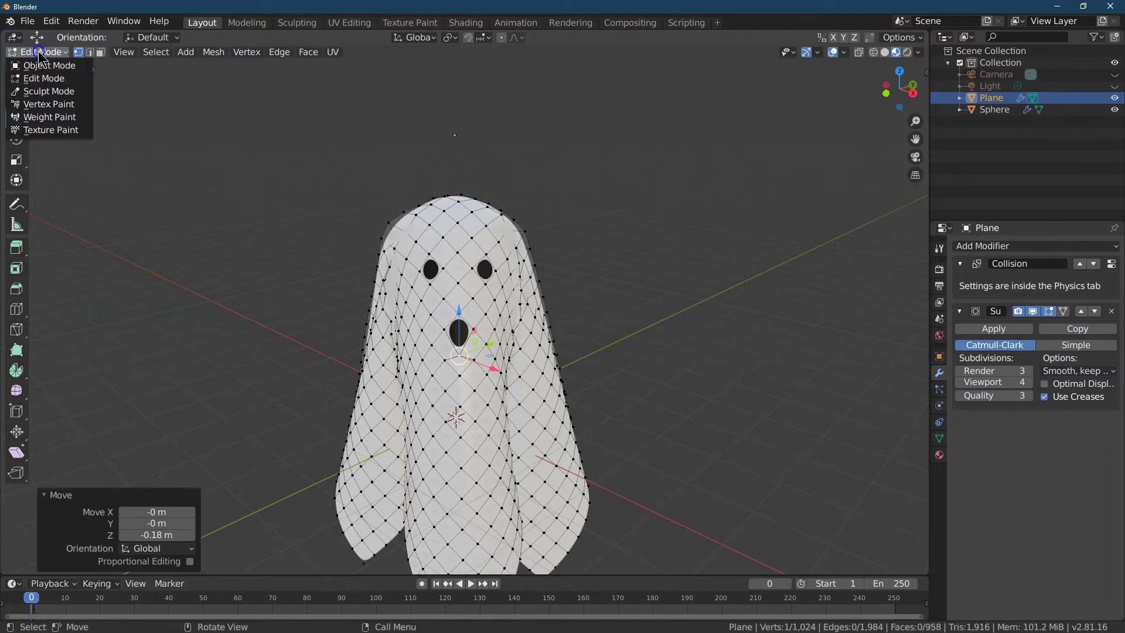
{"action": "left_click", "coordinate": [43, 61]}
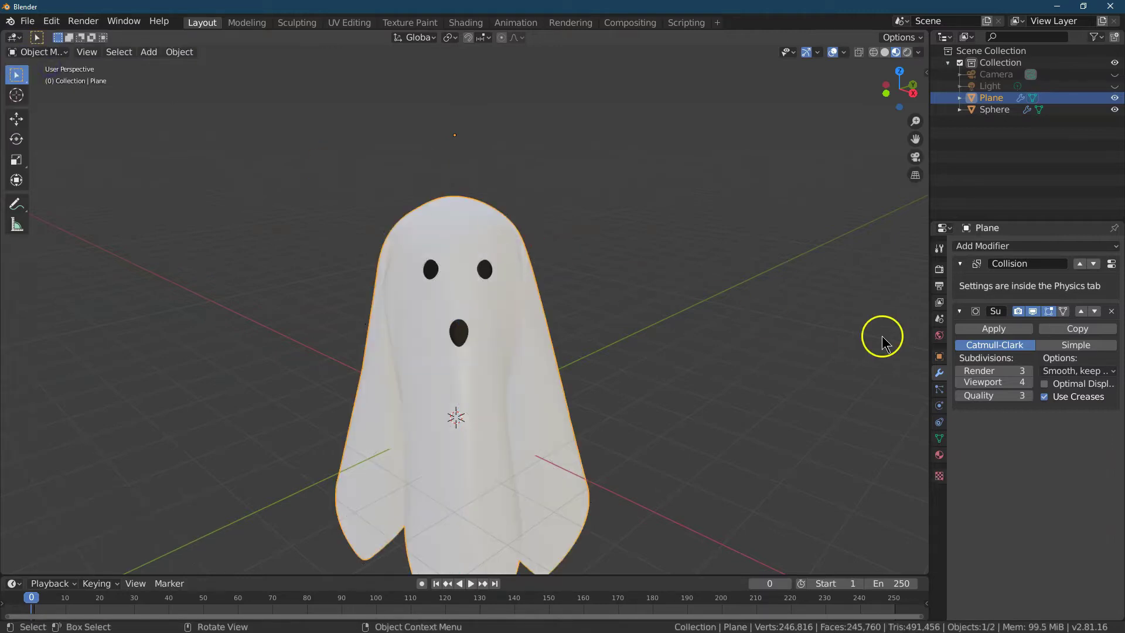
{"action": "left_click", "coordinate": [995, 330]}
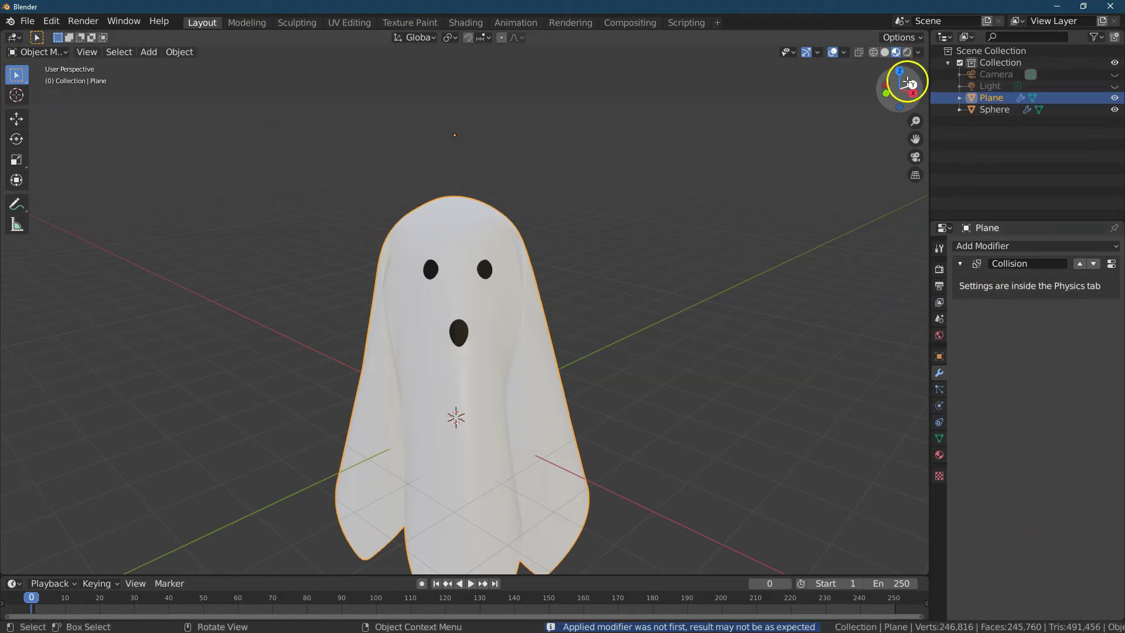